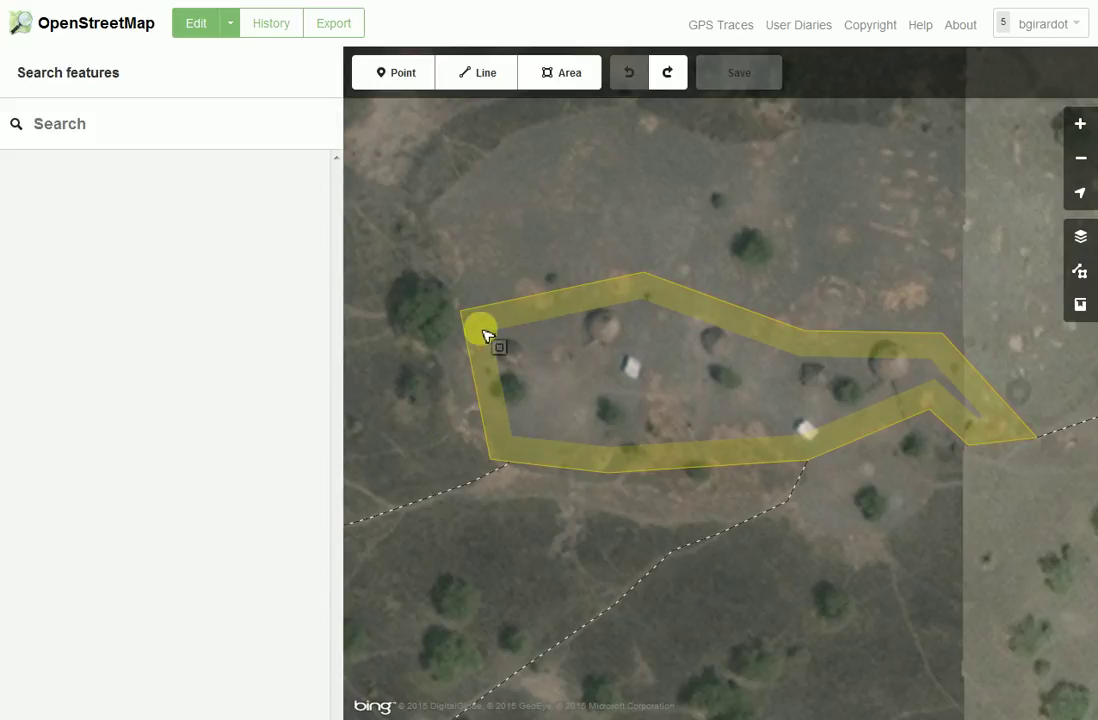
Examine the yellow settlement outline and the point where the southern path meets its lower edge.
click(495, 445)
key(Escape)
click(785, 510)
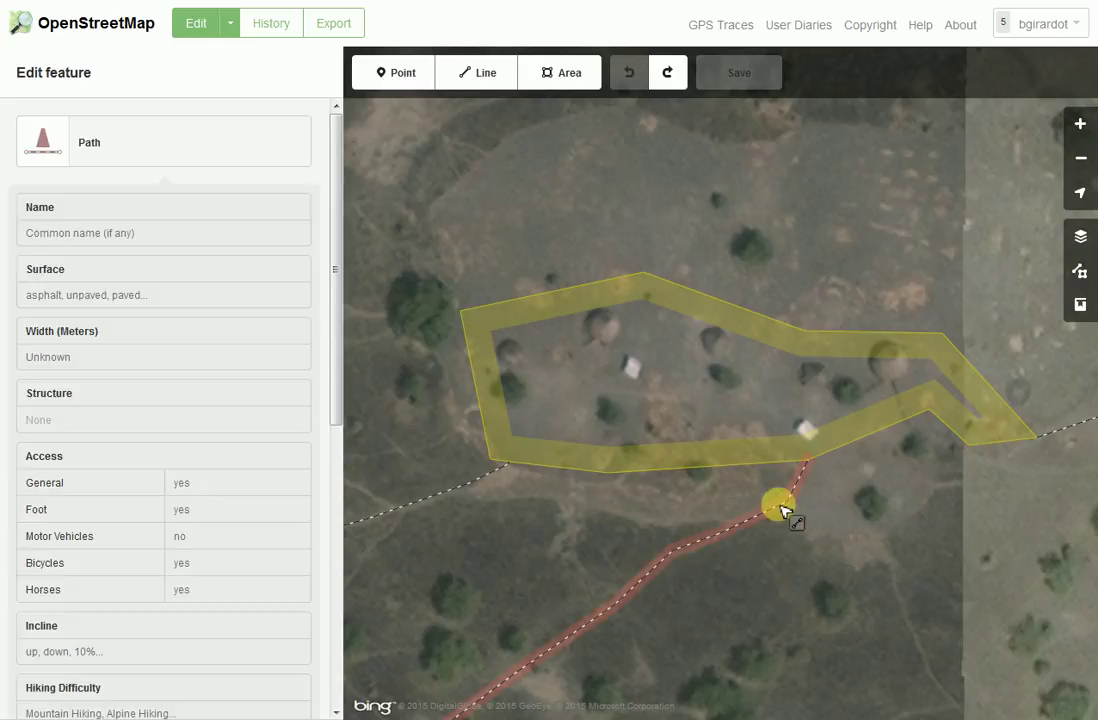
drag(782, 507, 806, 462)
key(Escape)
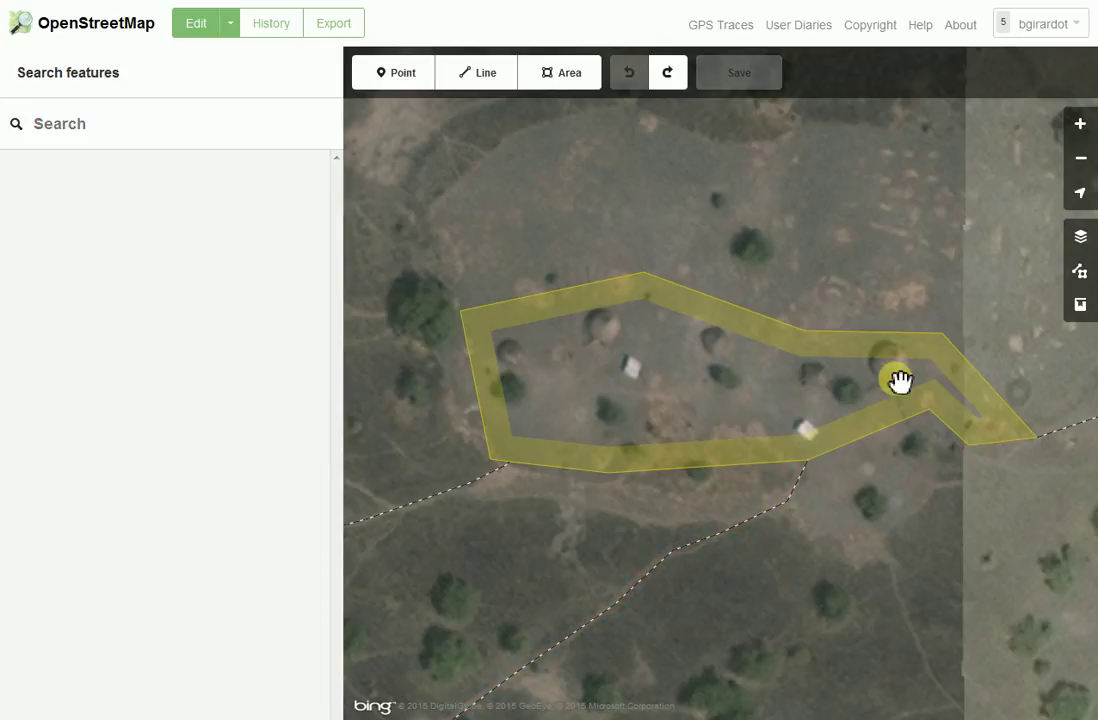
click(800, 483)
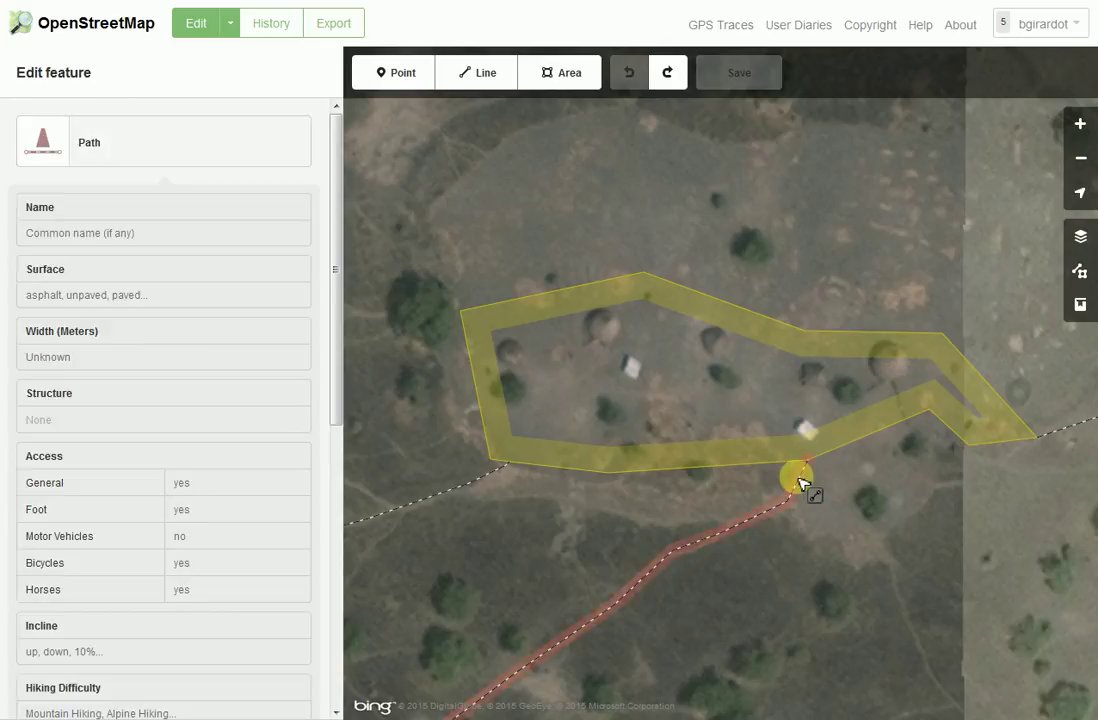
drag(799, 479, 808, 462)
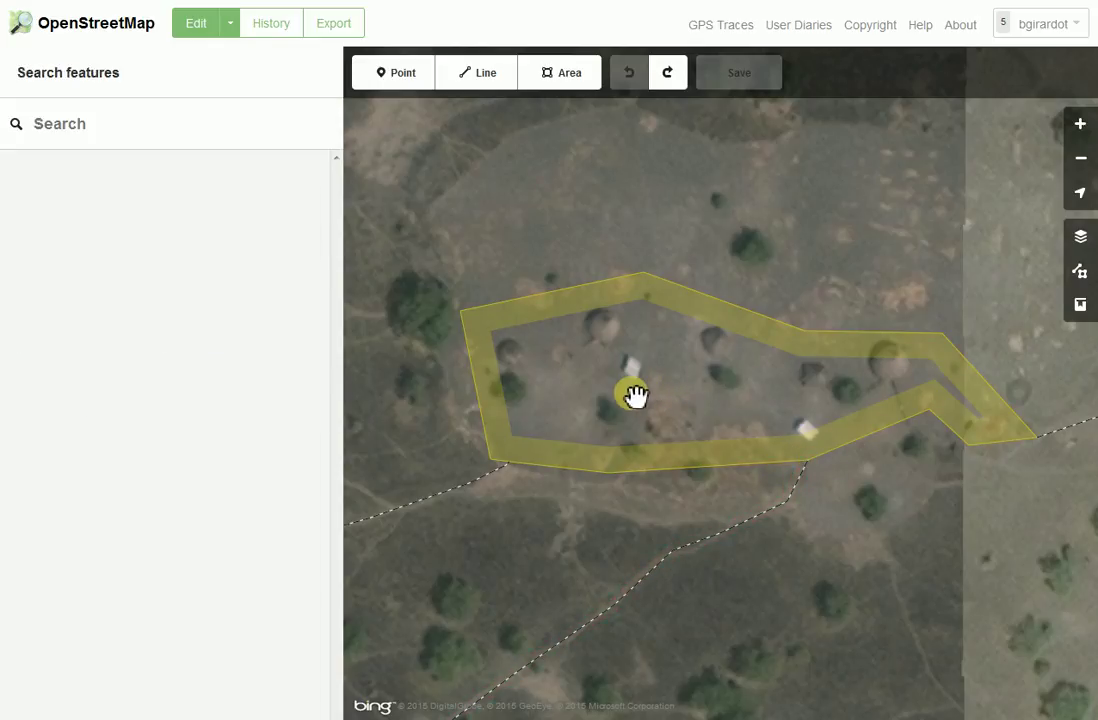
Trace the westernmost round hut inside the settlement as a three-node area with its corners on the hut's edge.
scroll(613, 387, up, 5)
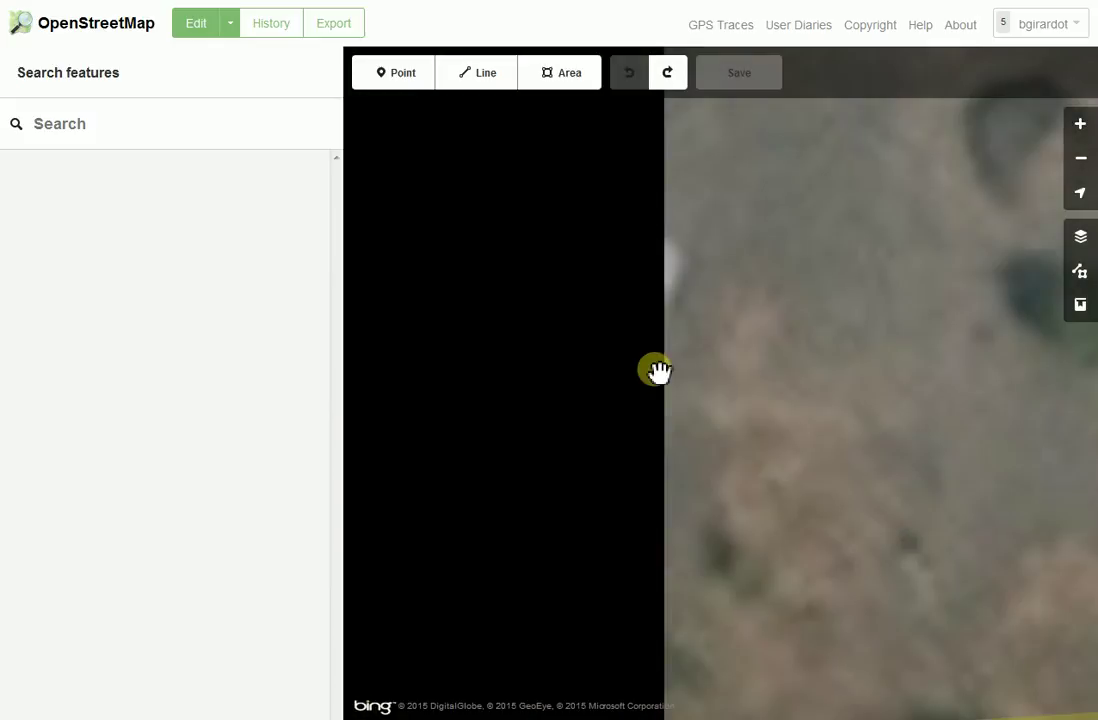
drag(922, 397, 705, 585)
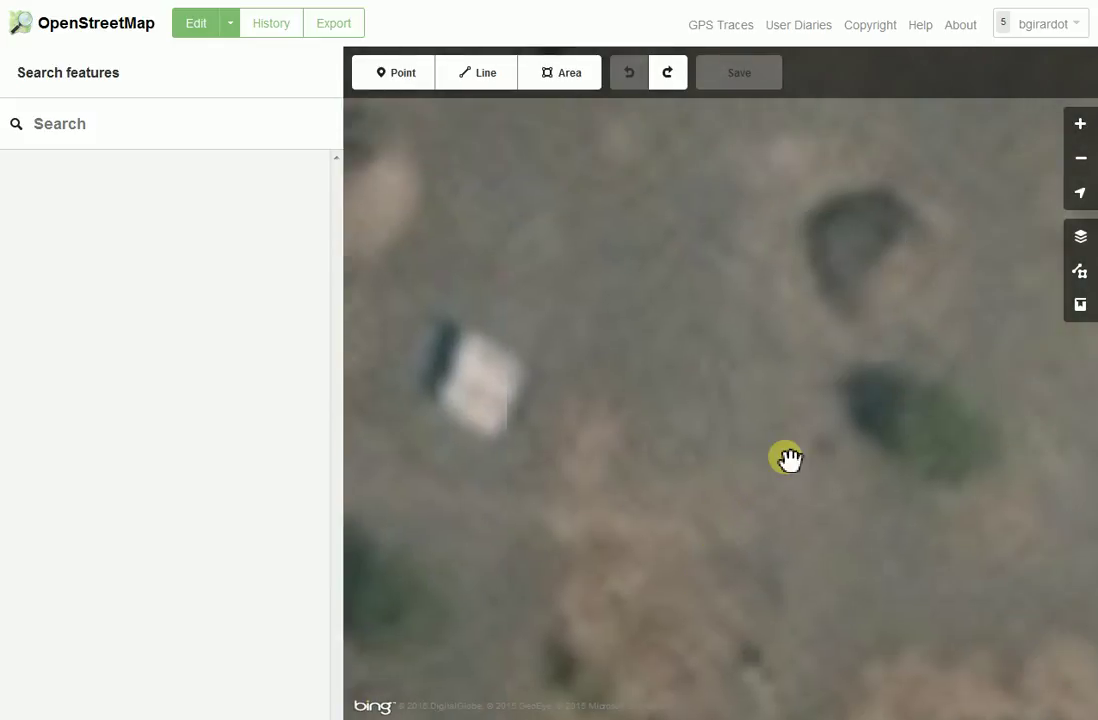
scroll(765, 395, down, 2)
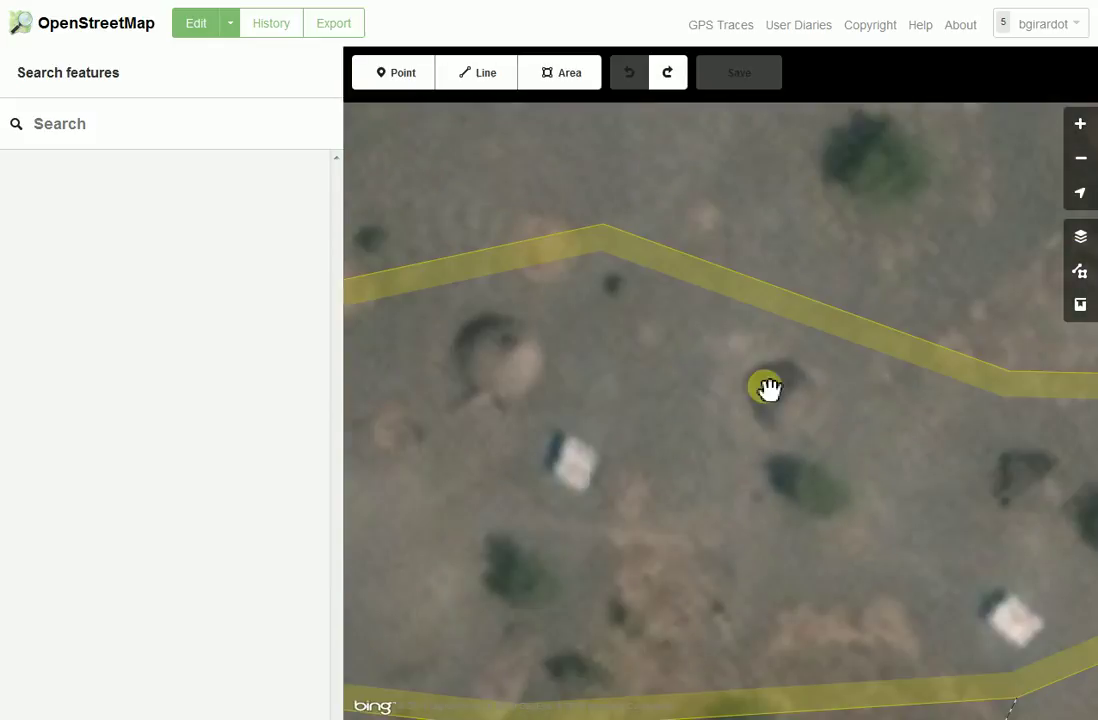
drag(510, 434, 848, 468)
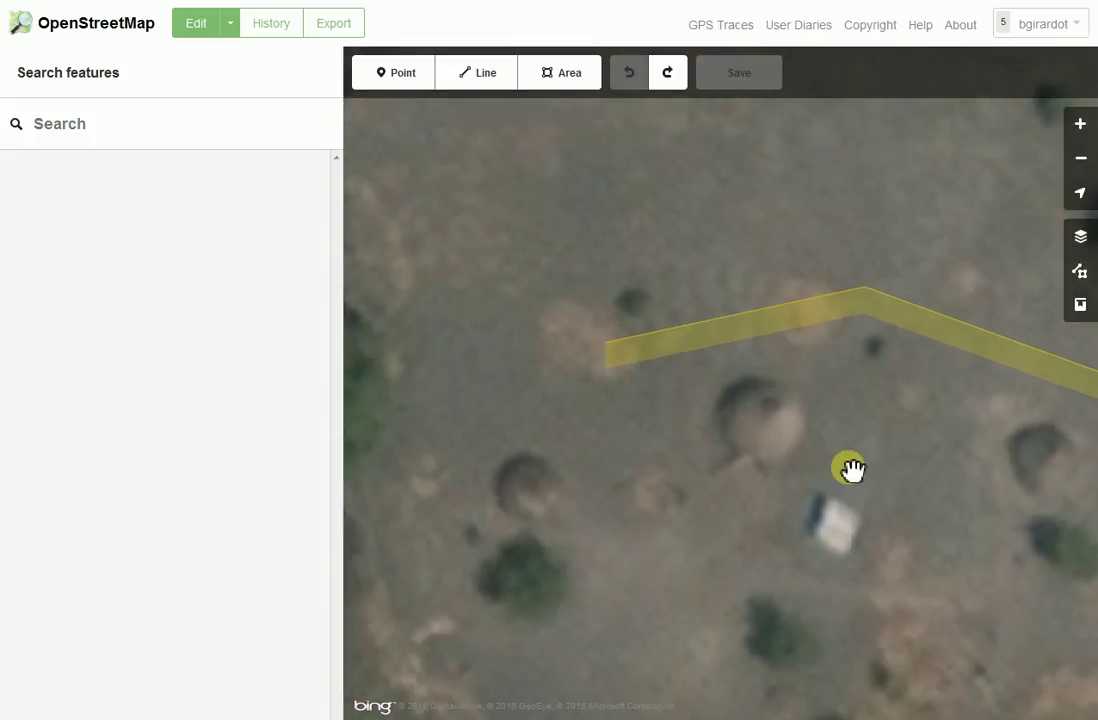
click(568, 76)
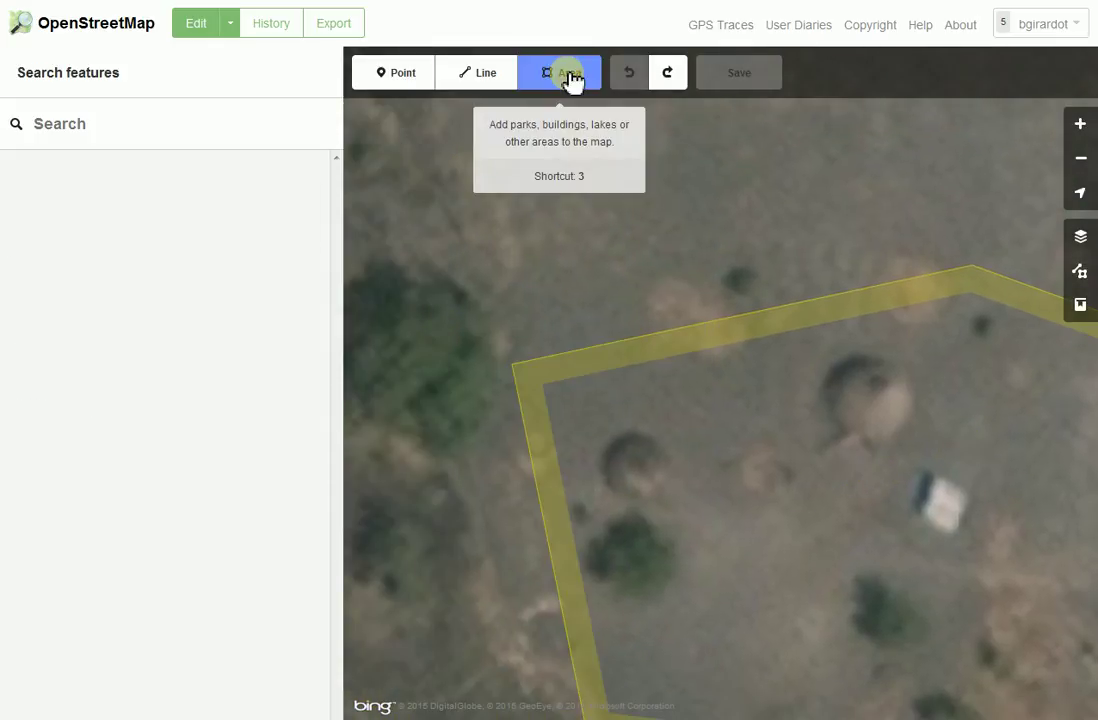
click(640, 440)
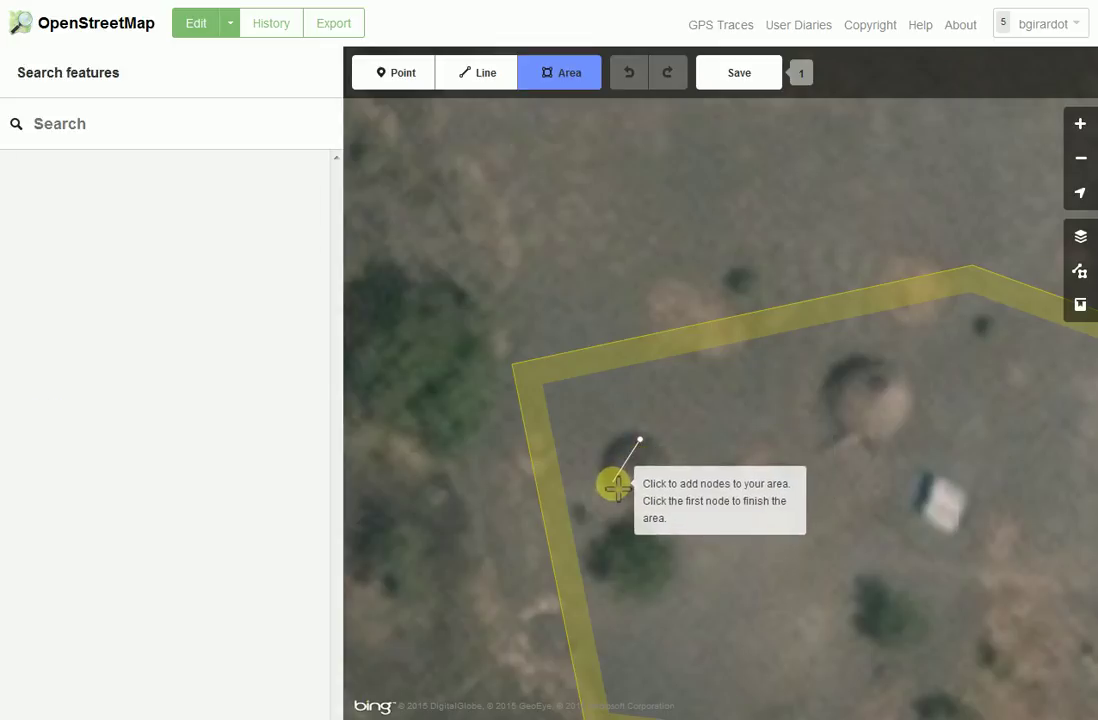
click(613, 484)
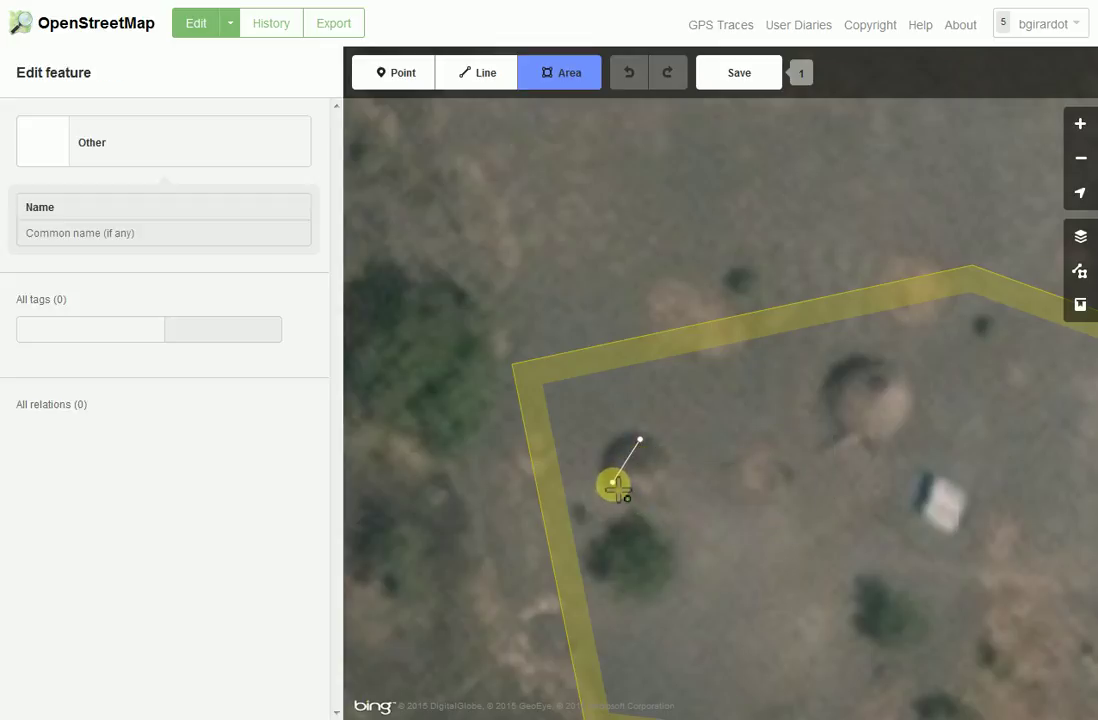
double_click(667, 482)
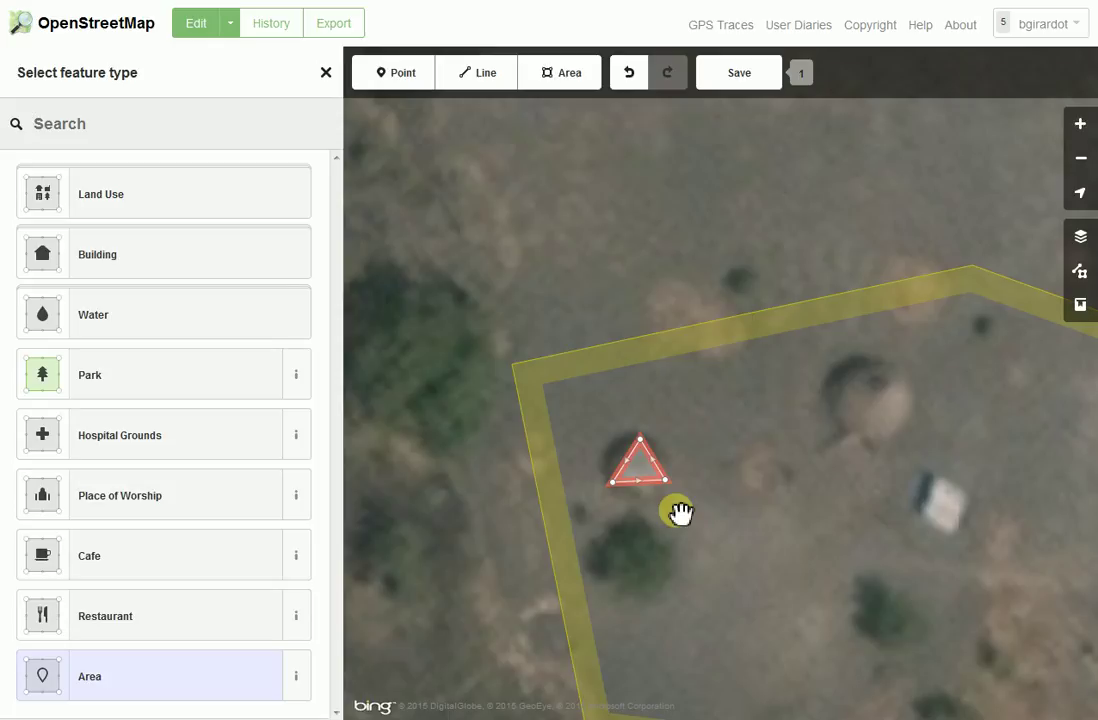
Turn the triangular outline of the westernmost hut into a circle.
text(o)
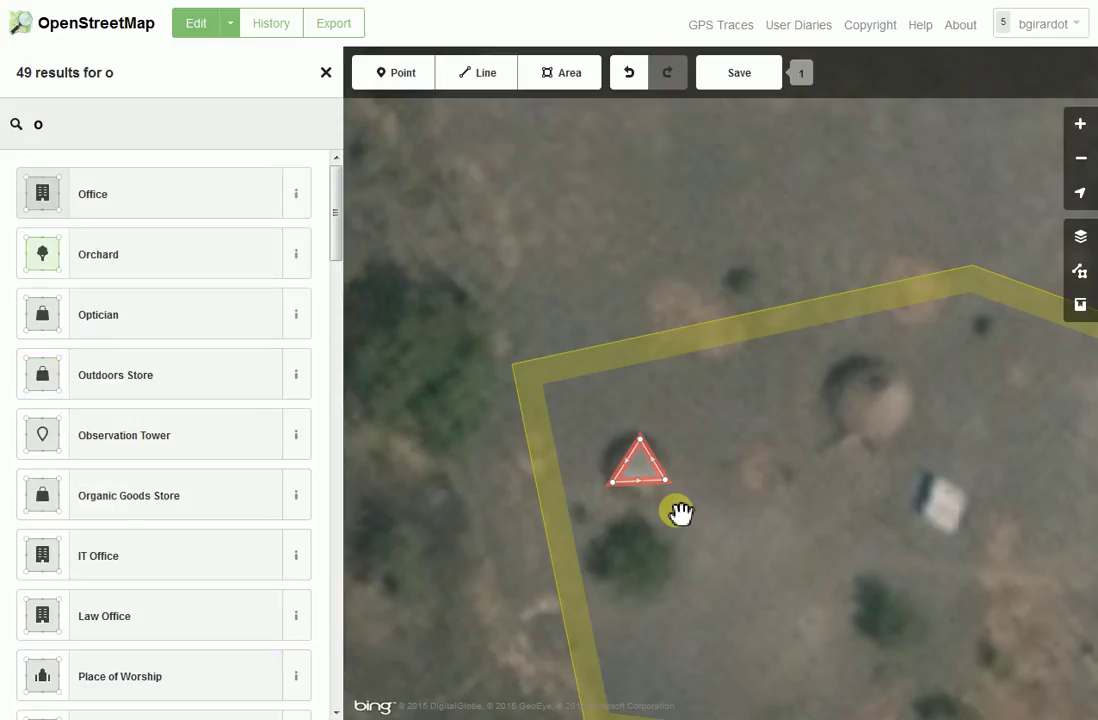
right_click(655, 488)
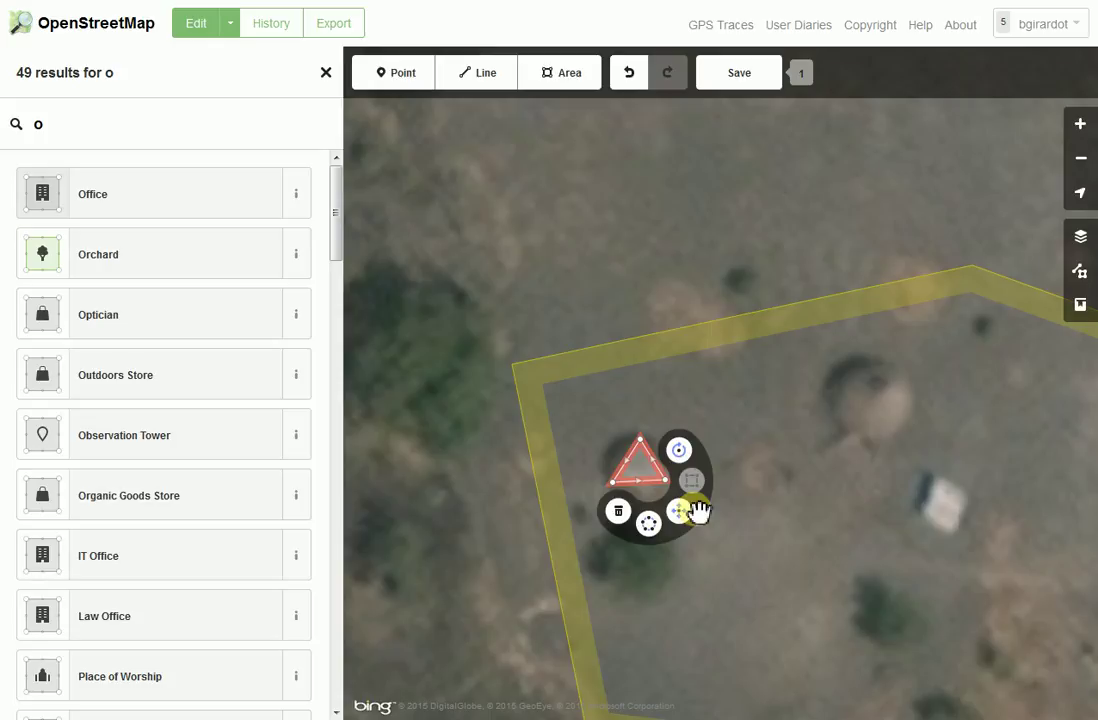
key(o)
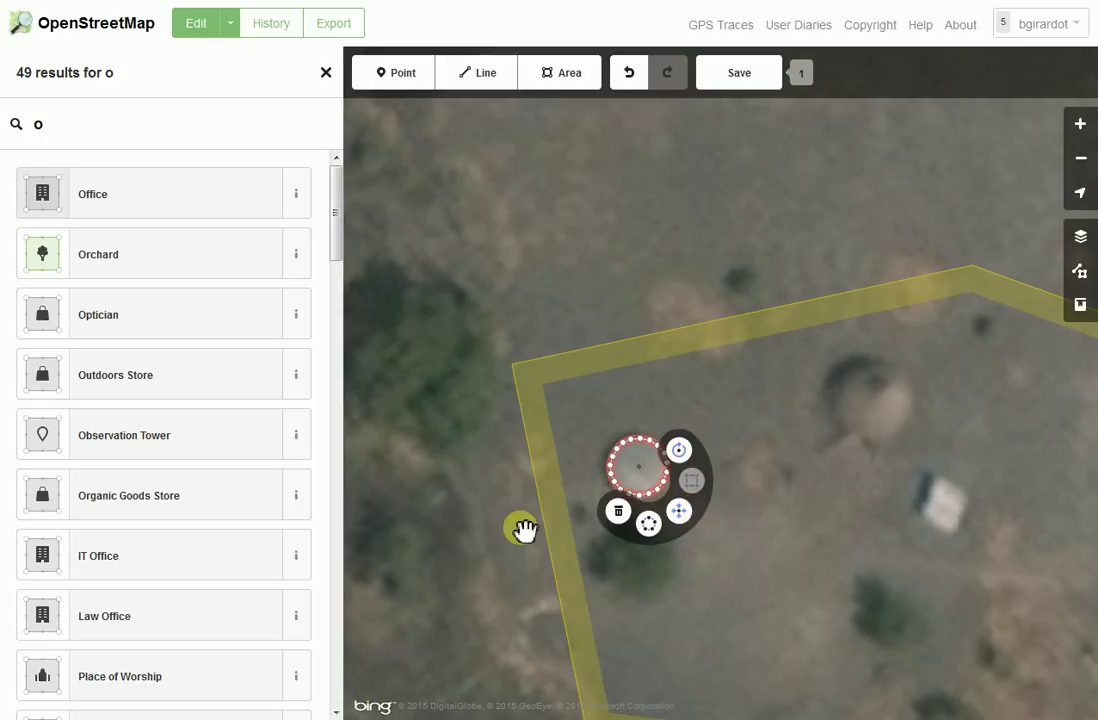
Clear the feature type search and tag the circular hut outline with the generic Building type.
click(91, 125)
key(BackSpace)
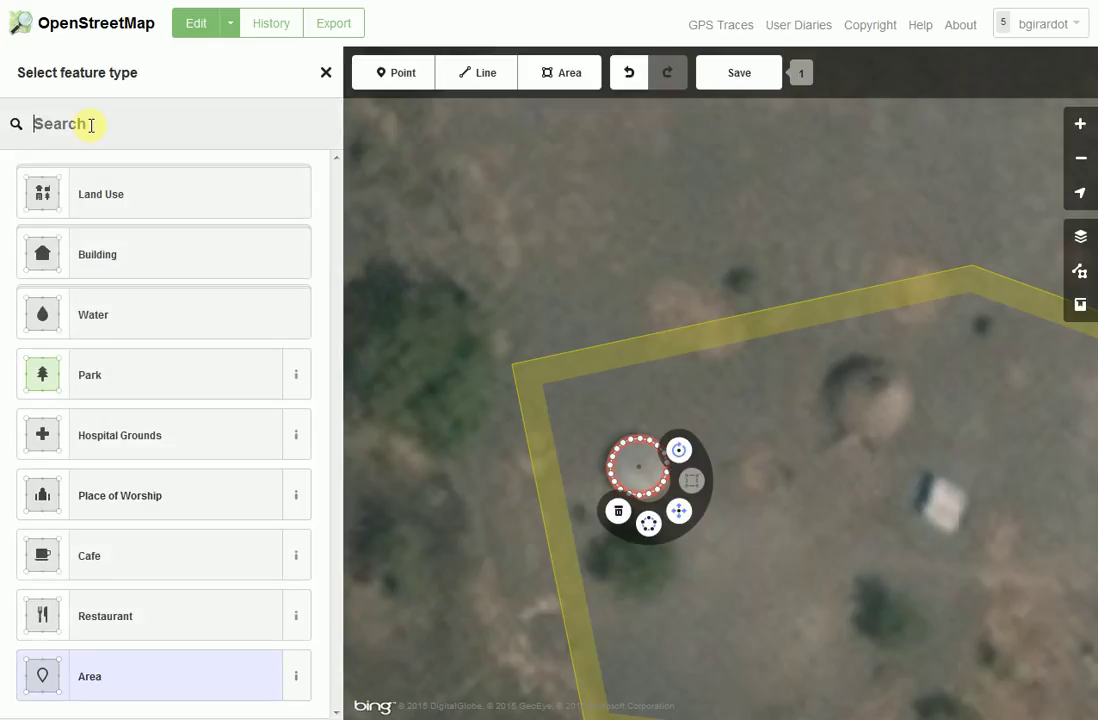
click(145, 258)
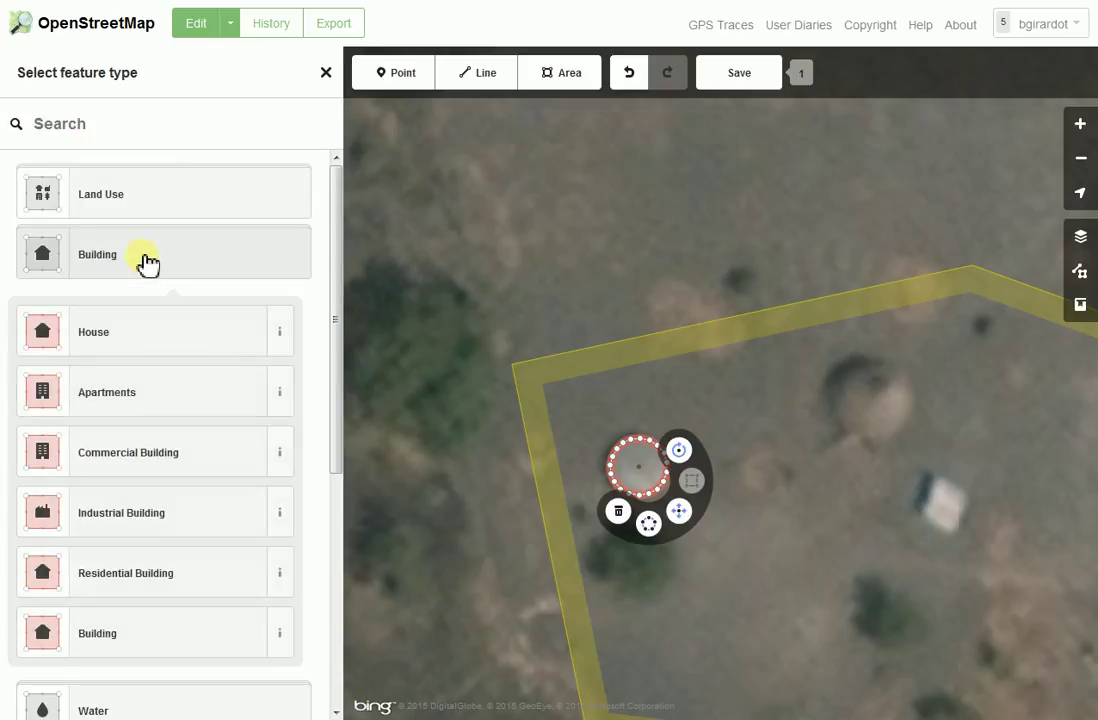
click(155, 641)
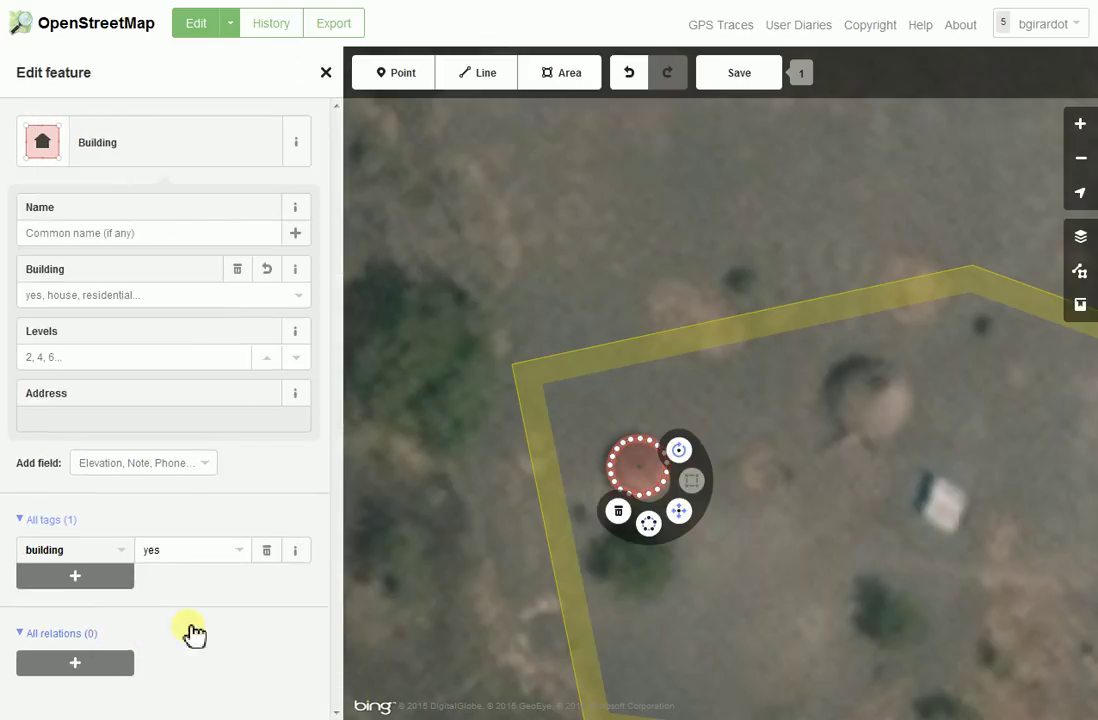
click(745, 568)
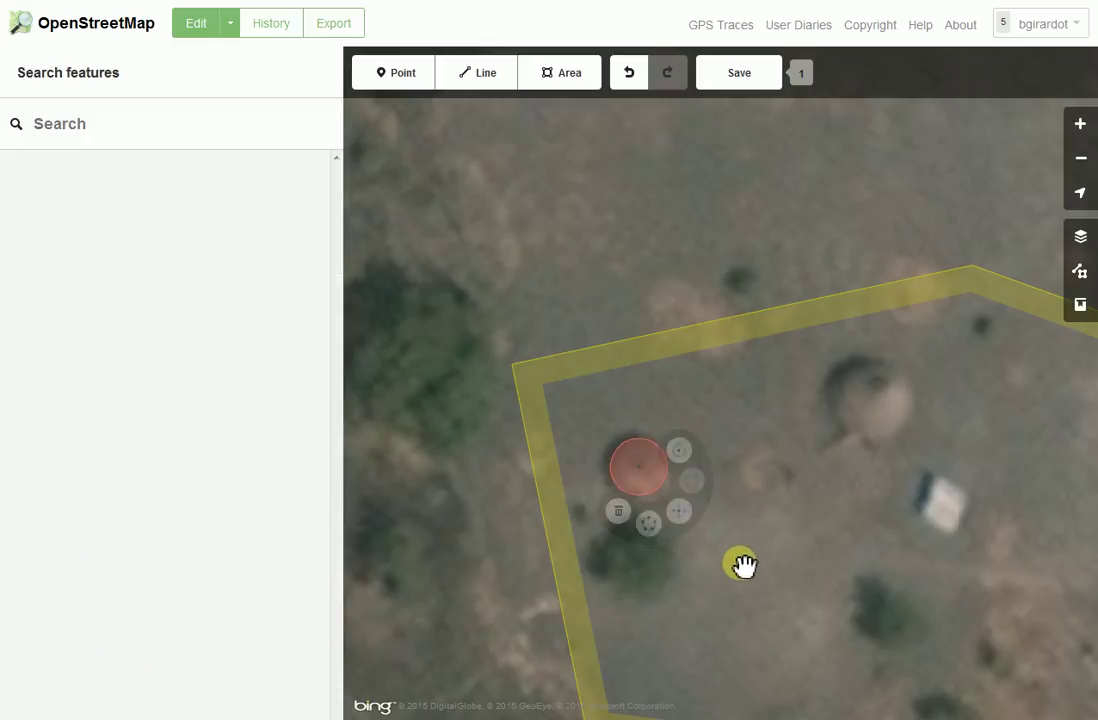
Copy the circular building and paste it over the similarly sized round hut to the east, above the tree.
drag(811, 567, 730, 537)
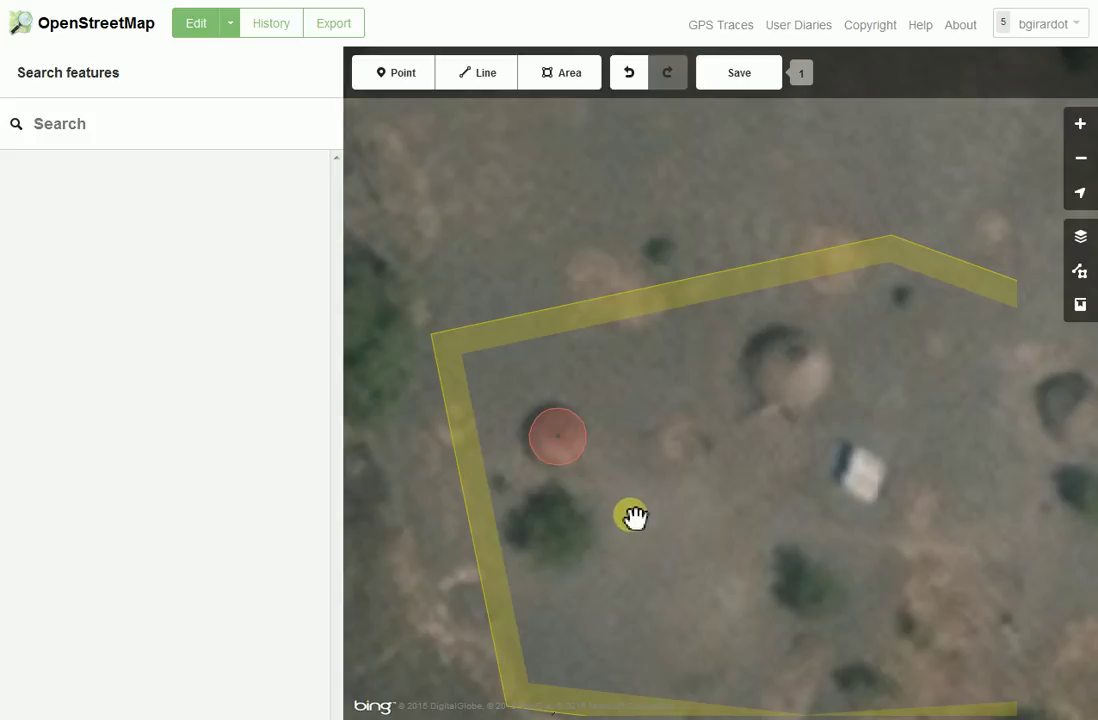
drag(632, 517, 487, 484)
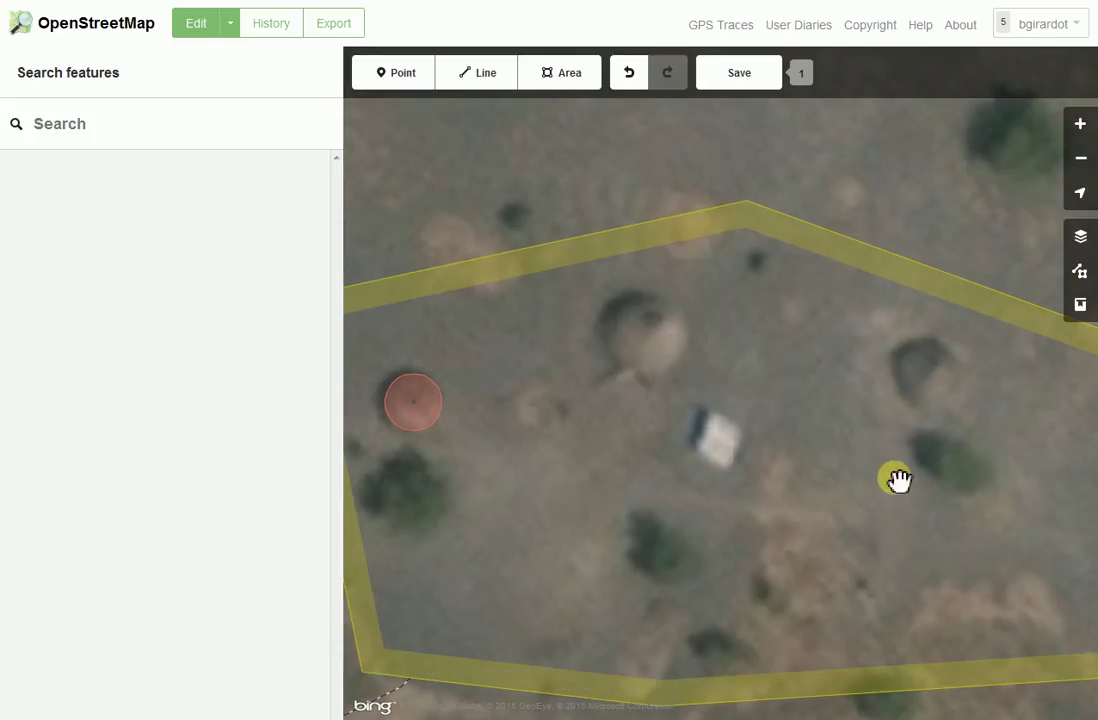
click(425, 434)
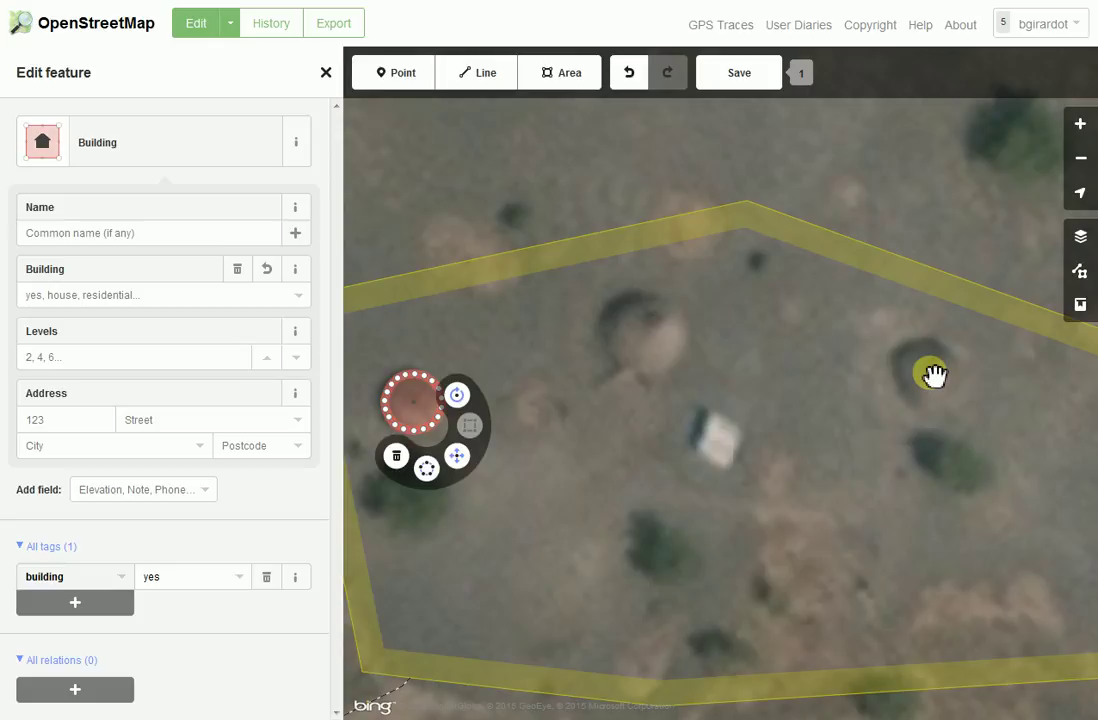
key(ctrl+v)
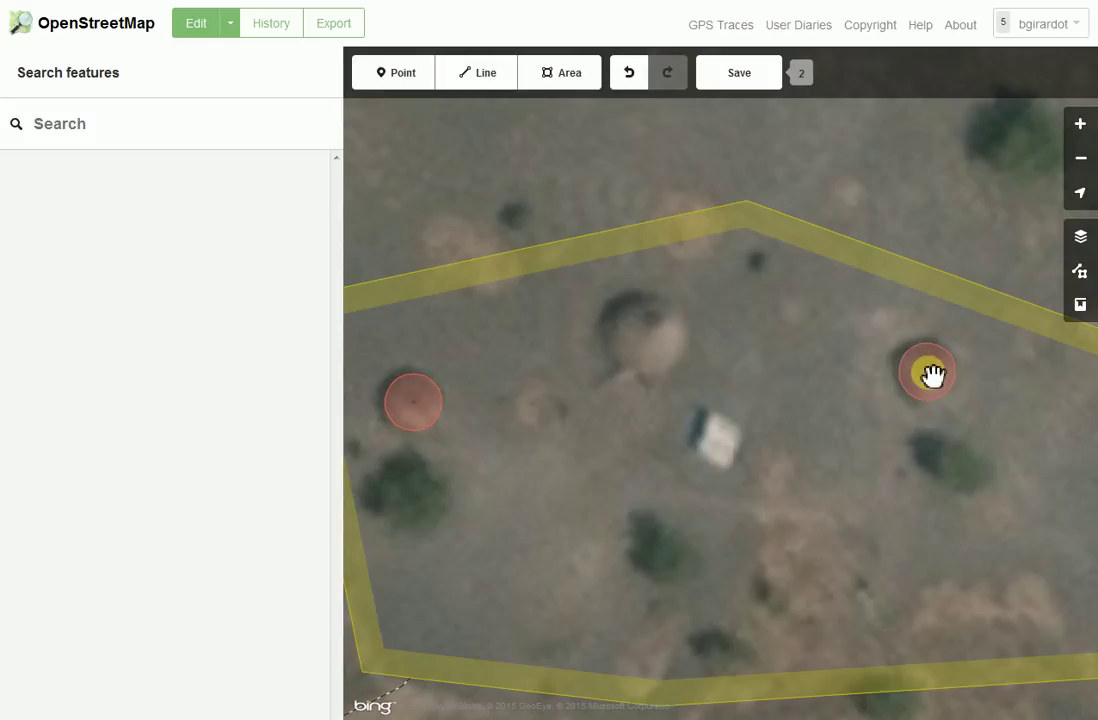
click(930, 374)
Trace the large round hut near the settlement's eastern end as a three-node area.
drag(770, 549, 902, 534)
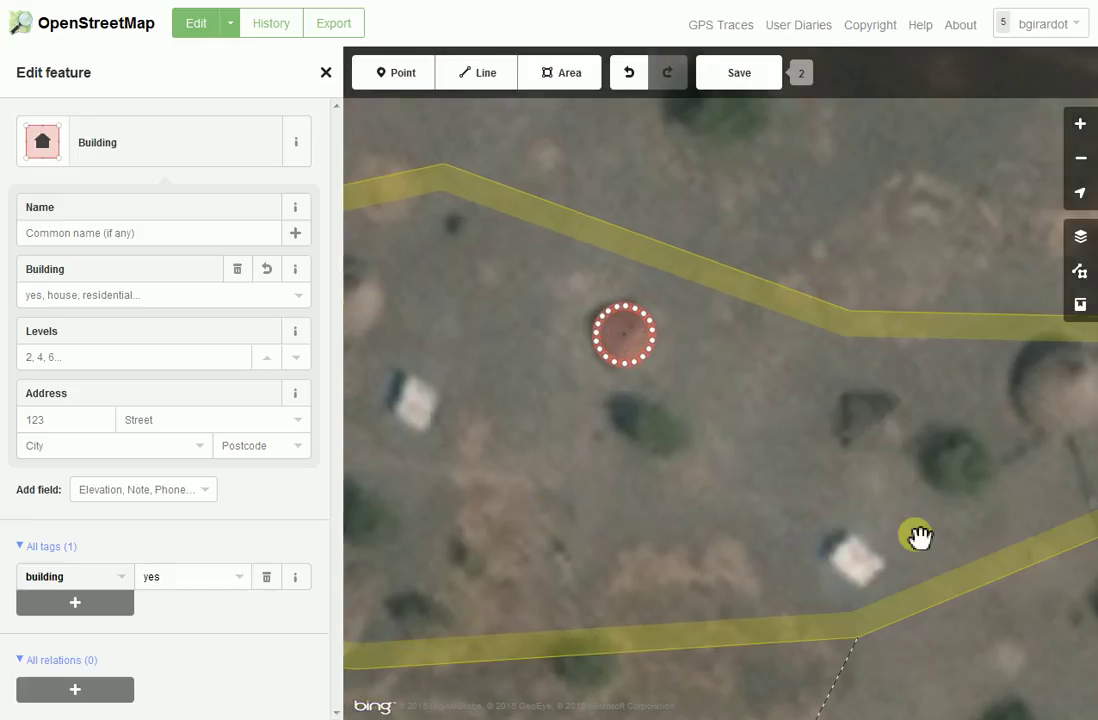
drag(973, 505, 848, 522)
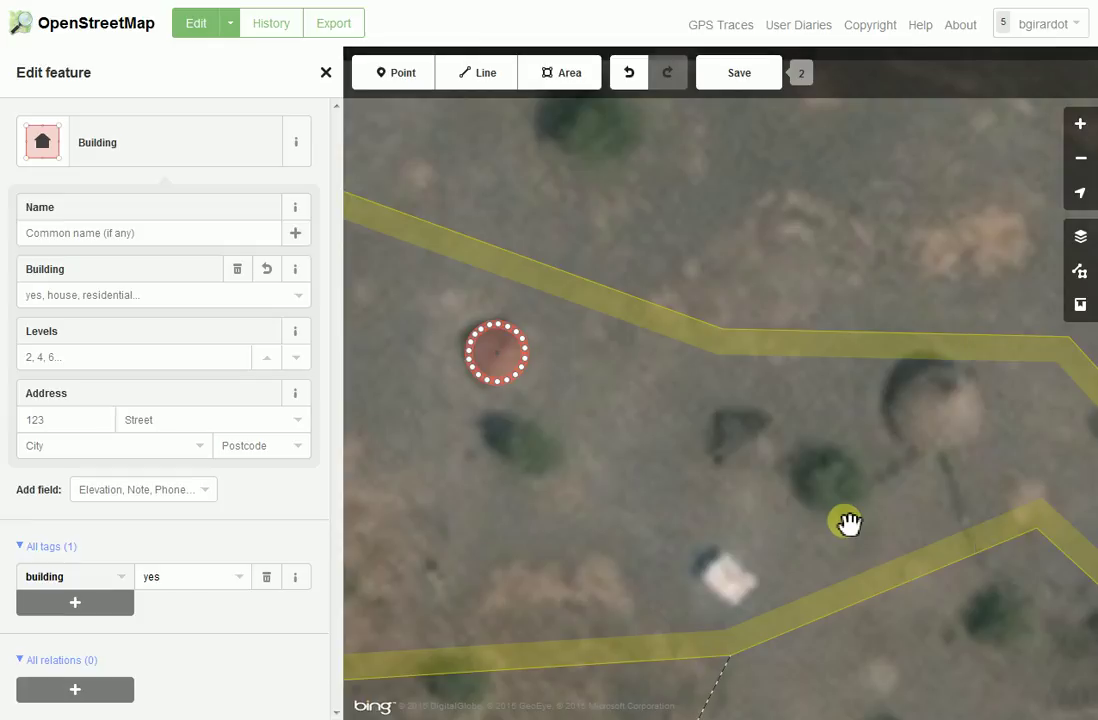
click(950, 407)
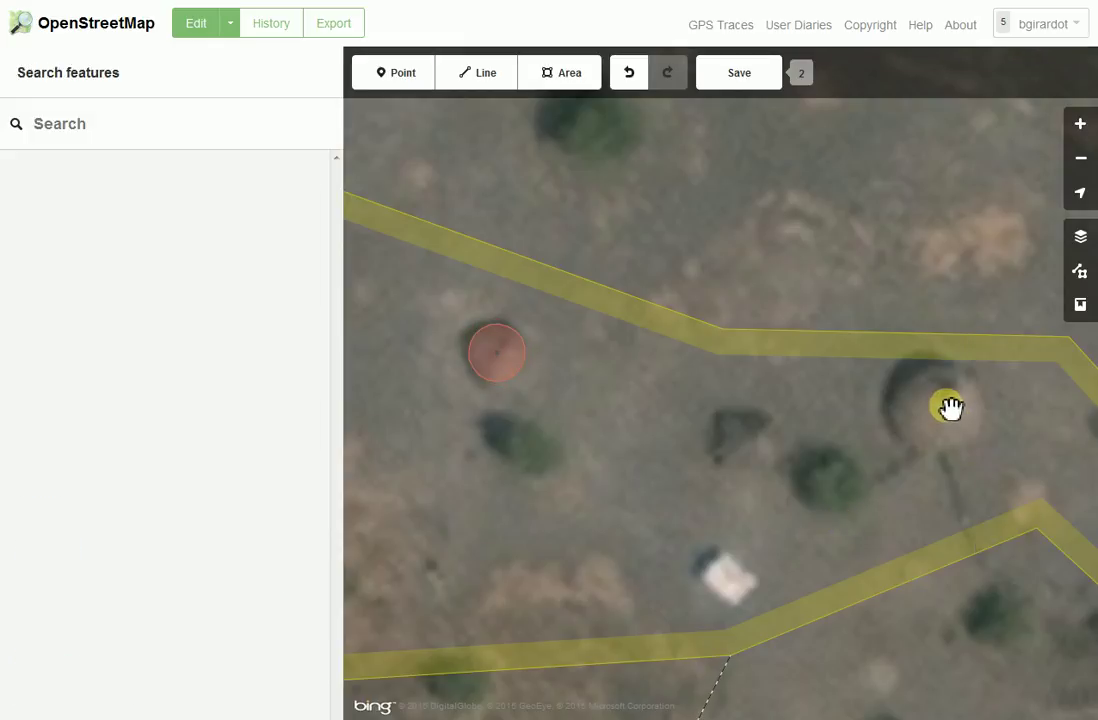
click(577, 80)
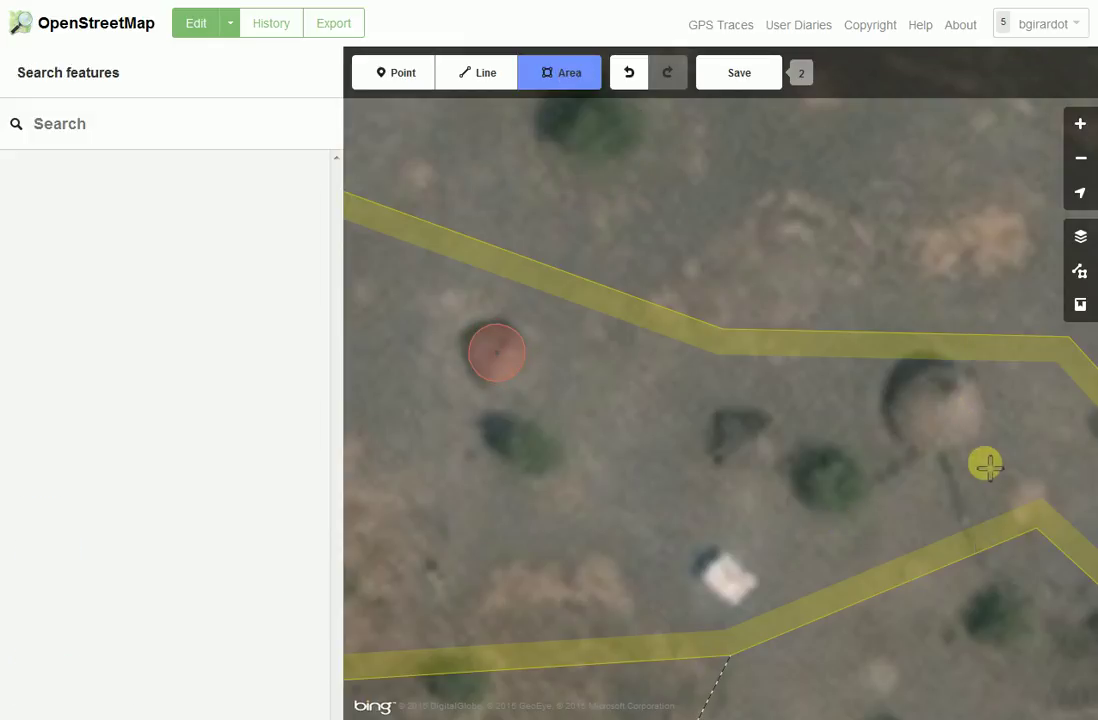
click(942, 369)
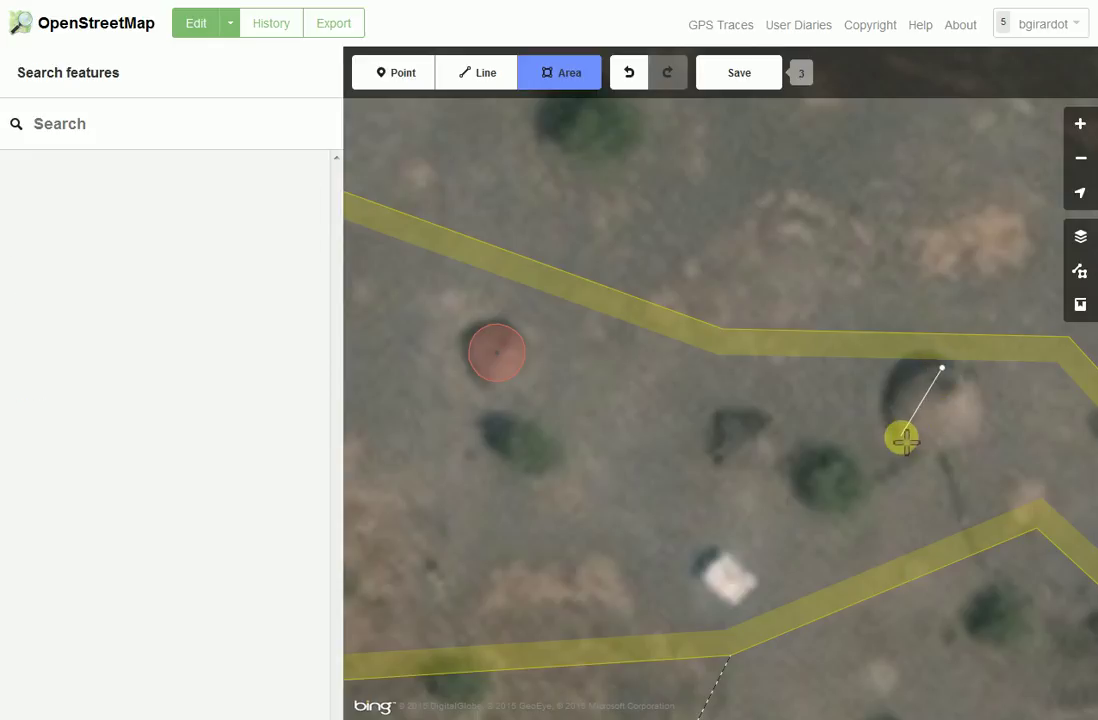
click(902, 436)
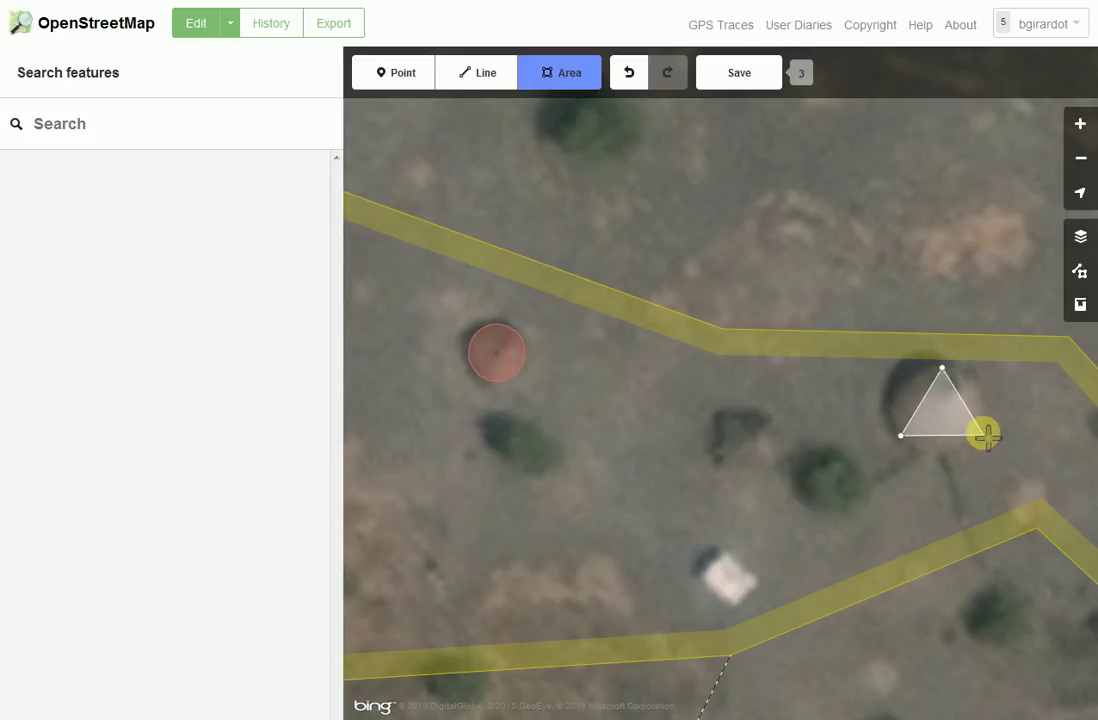
click(985, 434)
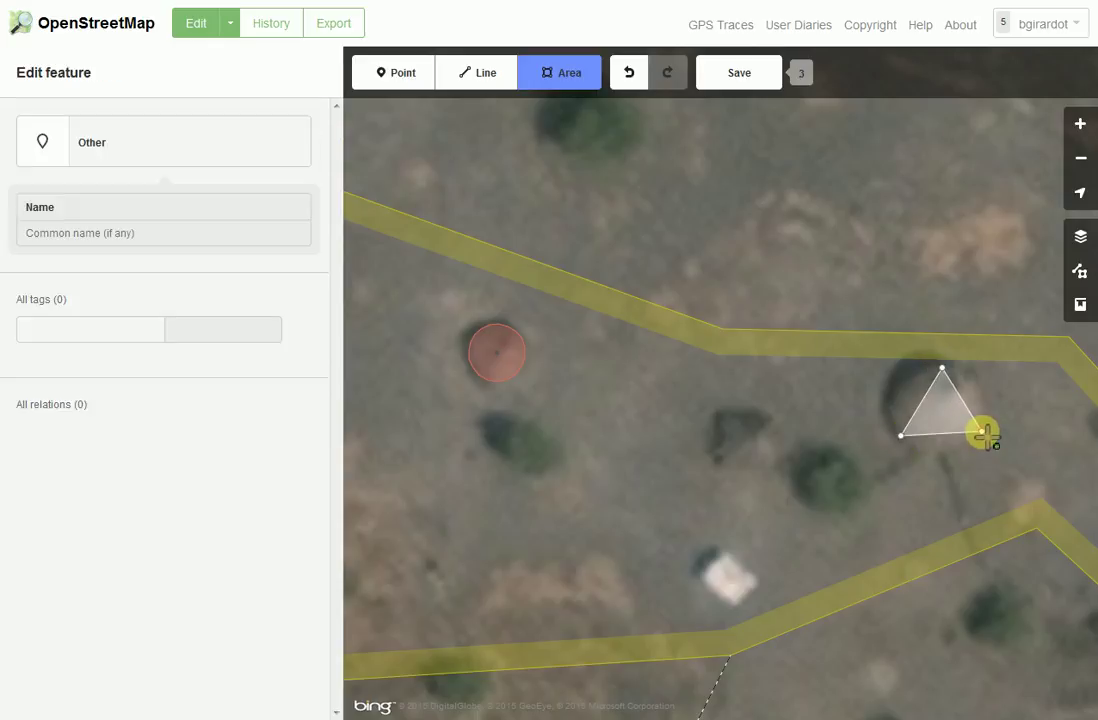
click(985, 434)
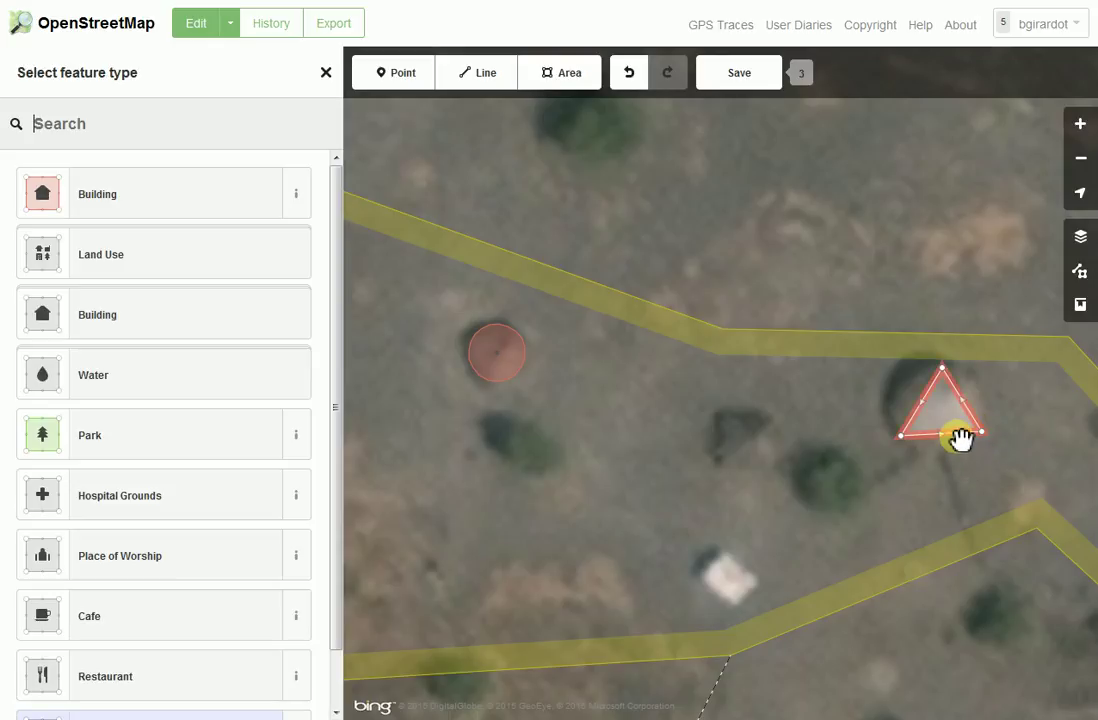
Make the large eastern hut's triangular outline circular and tag it as a Building.
right_click(963, 443)
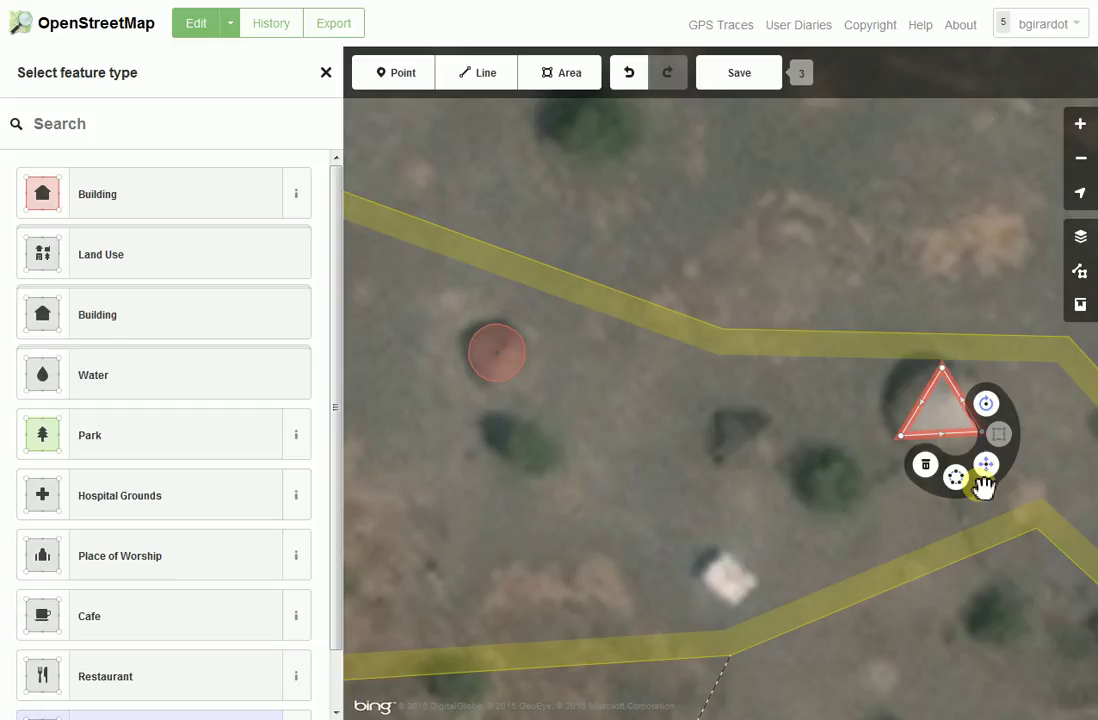
key(o)
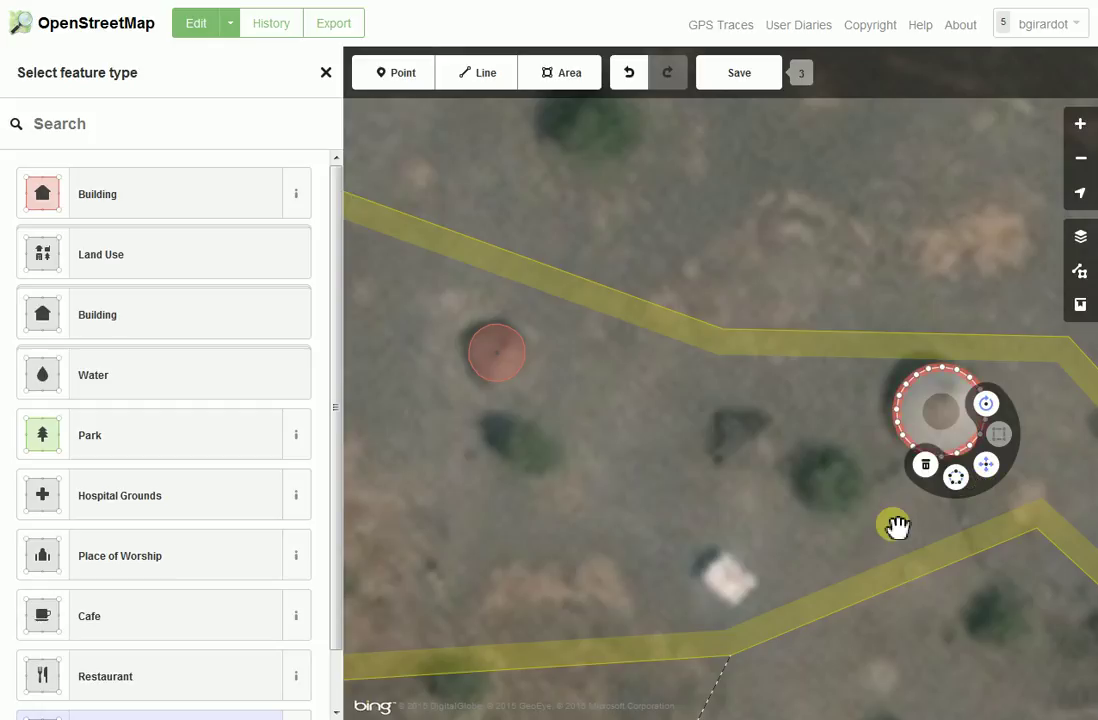
click(110, 195)
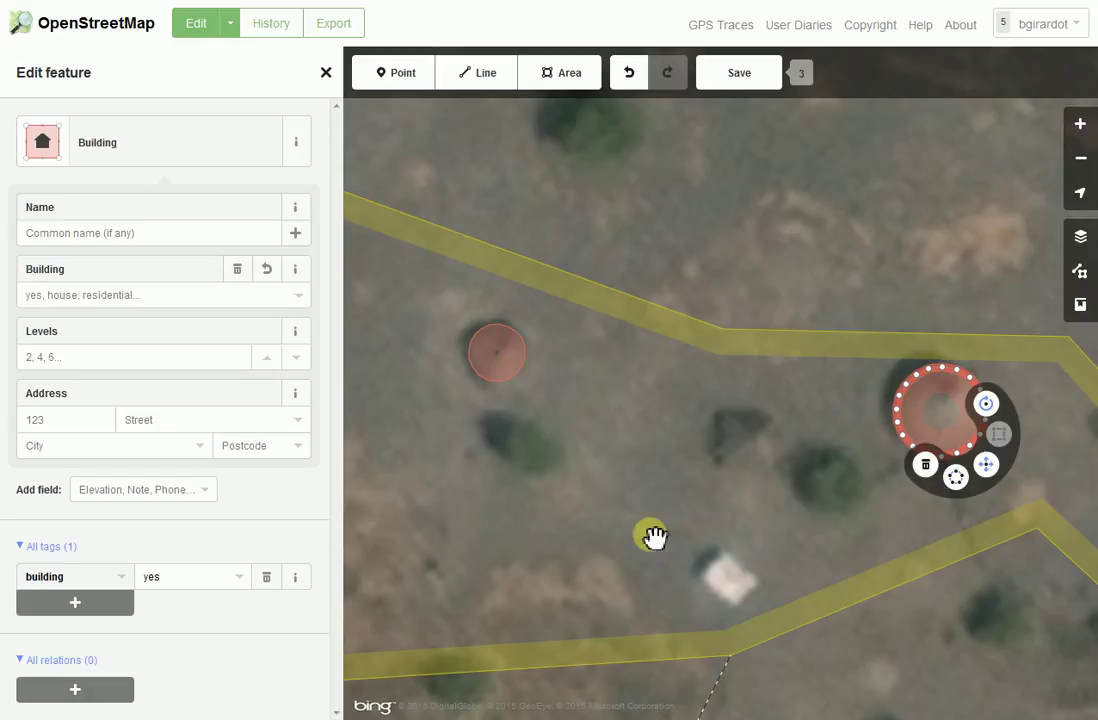
drag(524, 519, 907, 533)
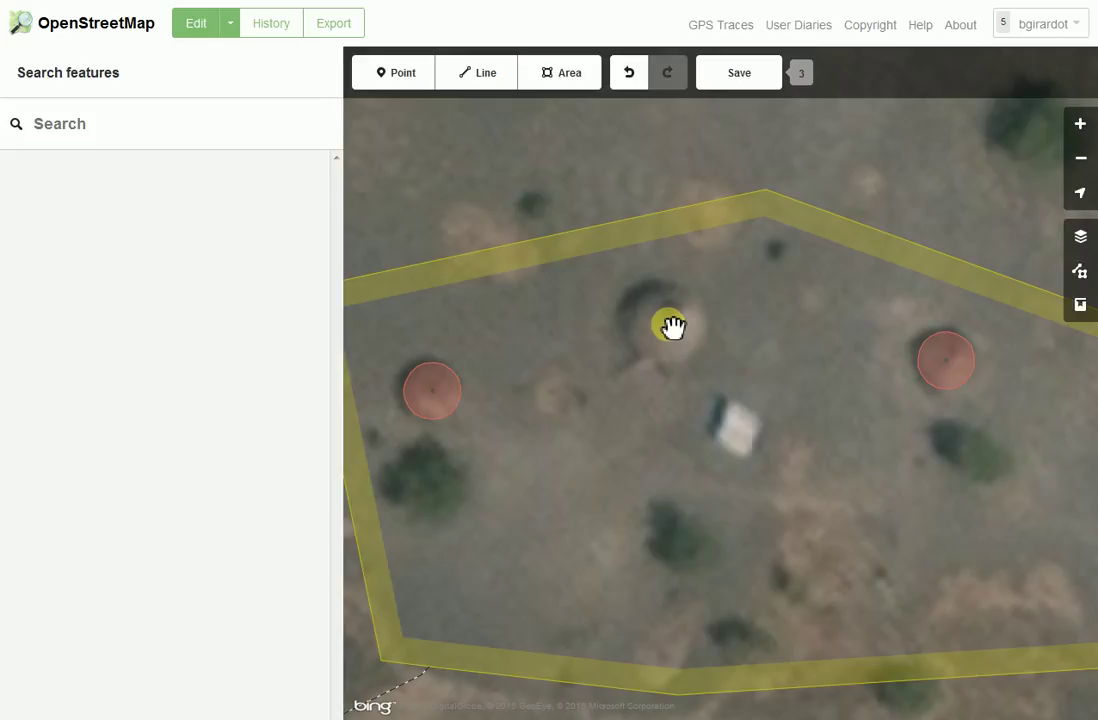
Paste a copy of the large circular building over the big round hut north of the small white rectangular building.
key(ctrl+v)
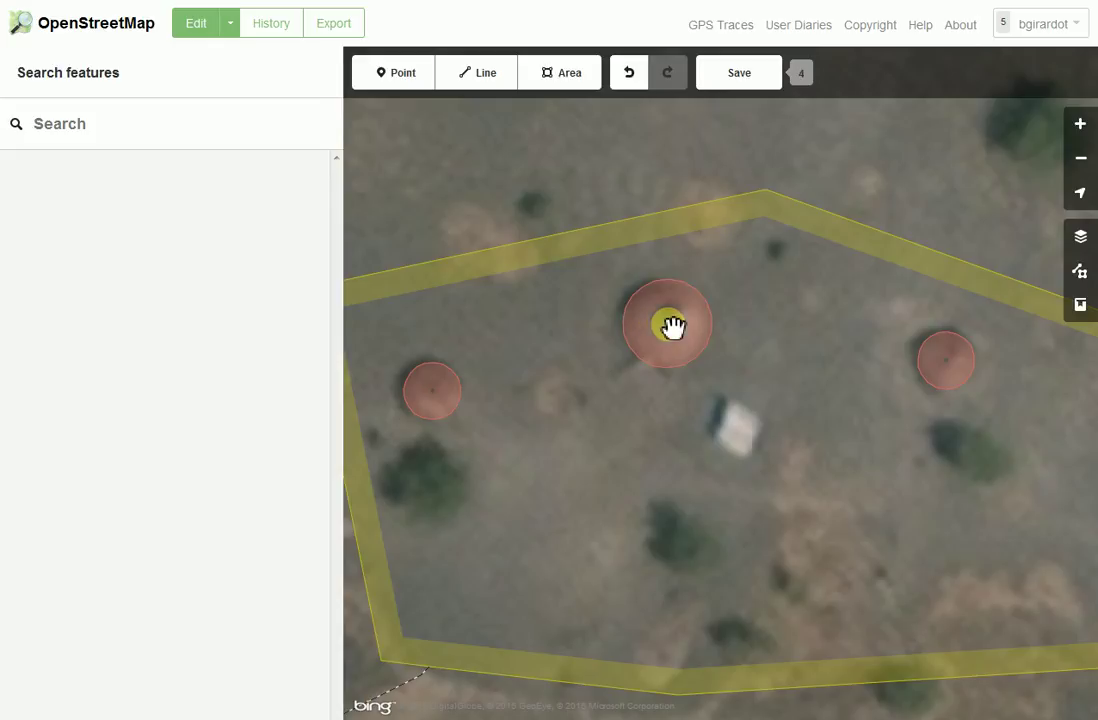
click(990, 545)
Trace the small white rectangular building just southeast of the pasted large circular hut as a four-node area.
scroll(990, 545, down, 3)
drag(997, 548, 793, 549)
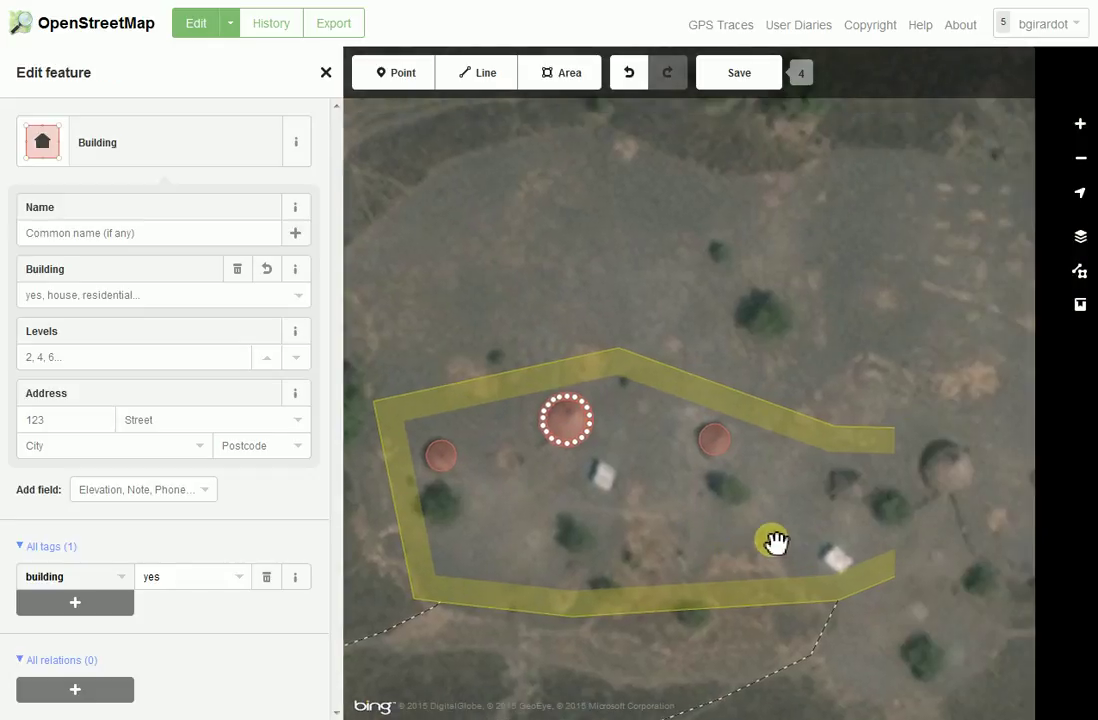
scroll(617, 485, up, 3)
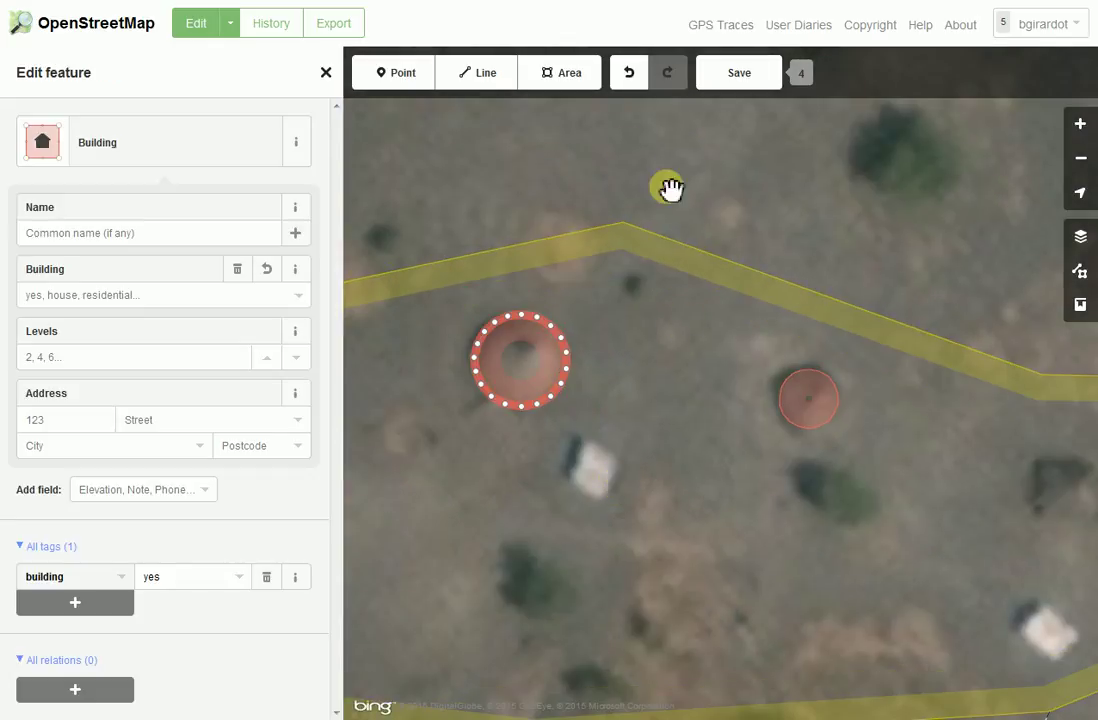
click(572, 77)
click(583, 441)
click(624, 463)
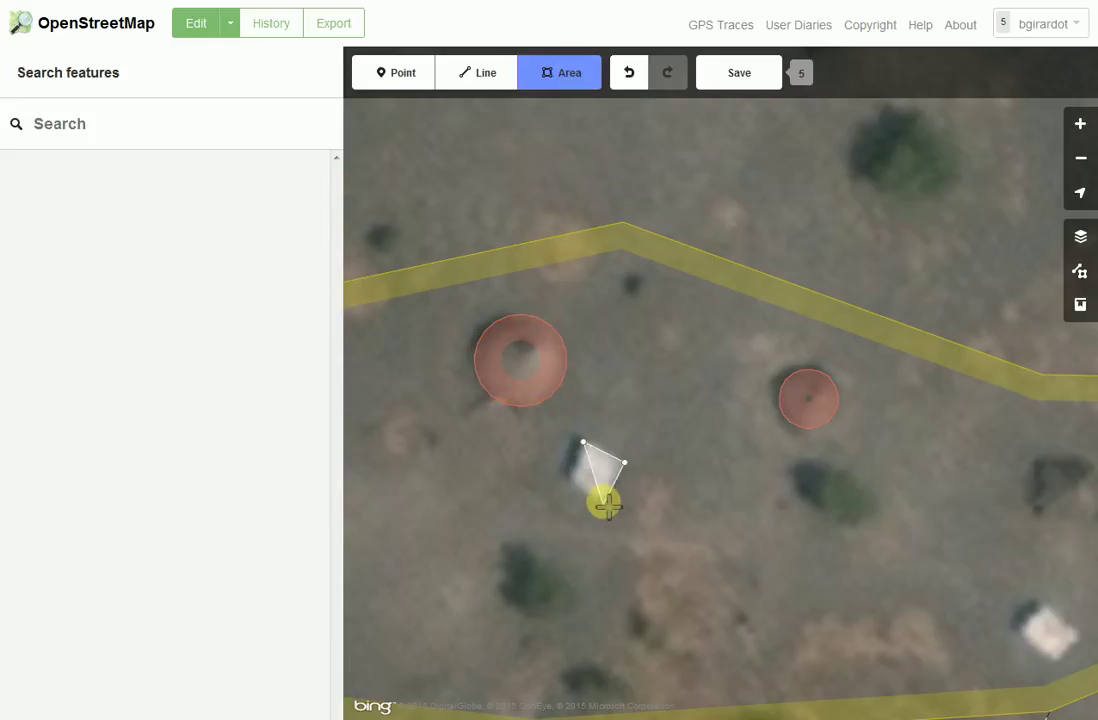
click(603, 499)
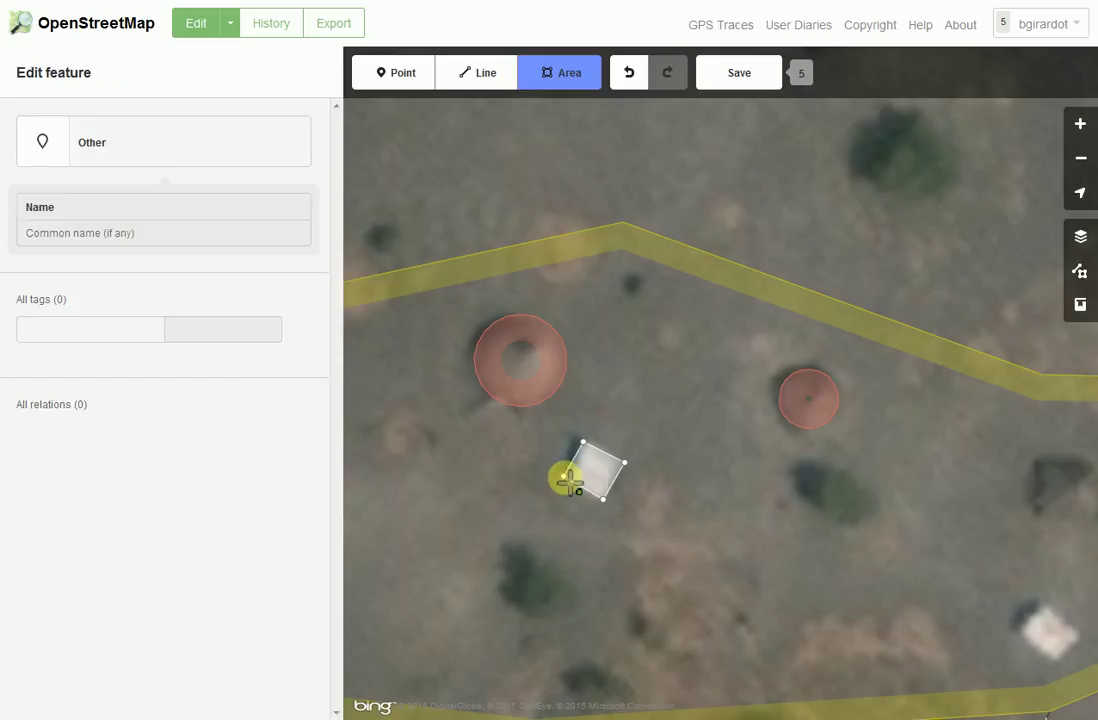
double_click(566, 480)
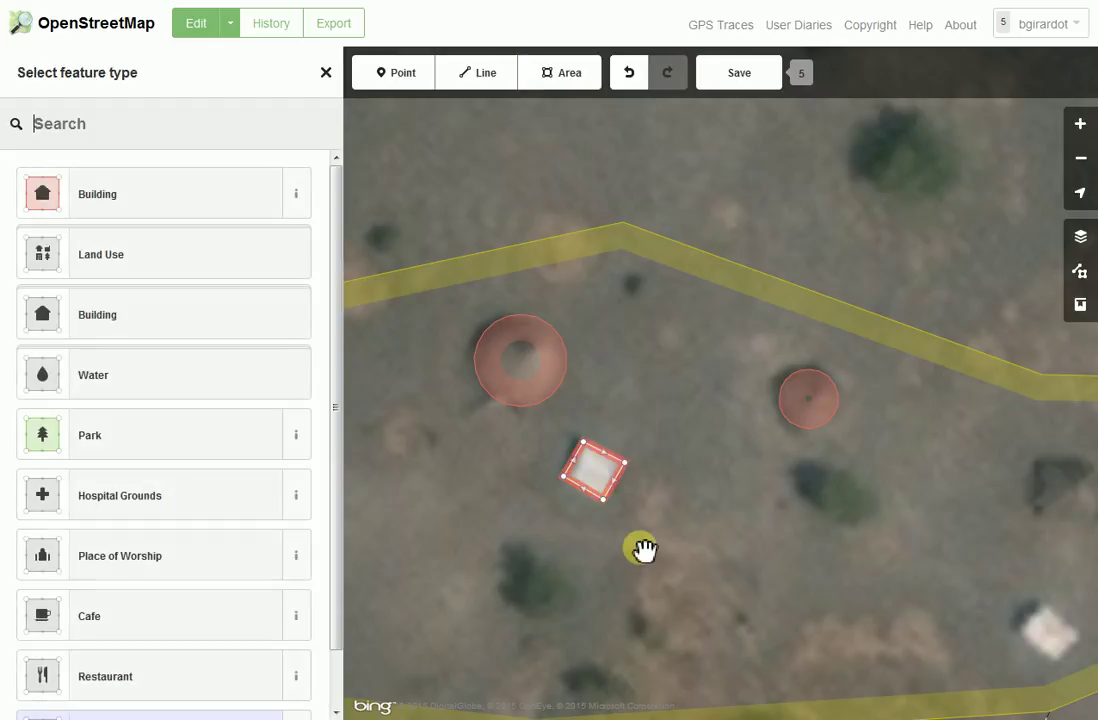
Square the corners of the white rectangular building's outline and tag it as a Building.
right_click(613, 497)
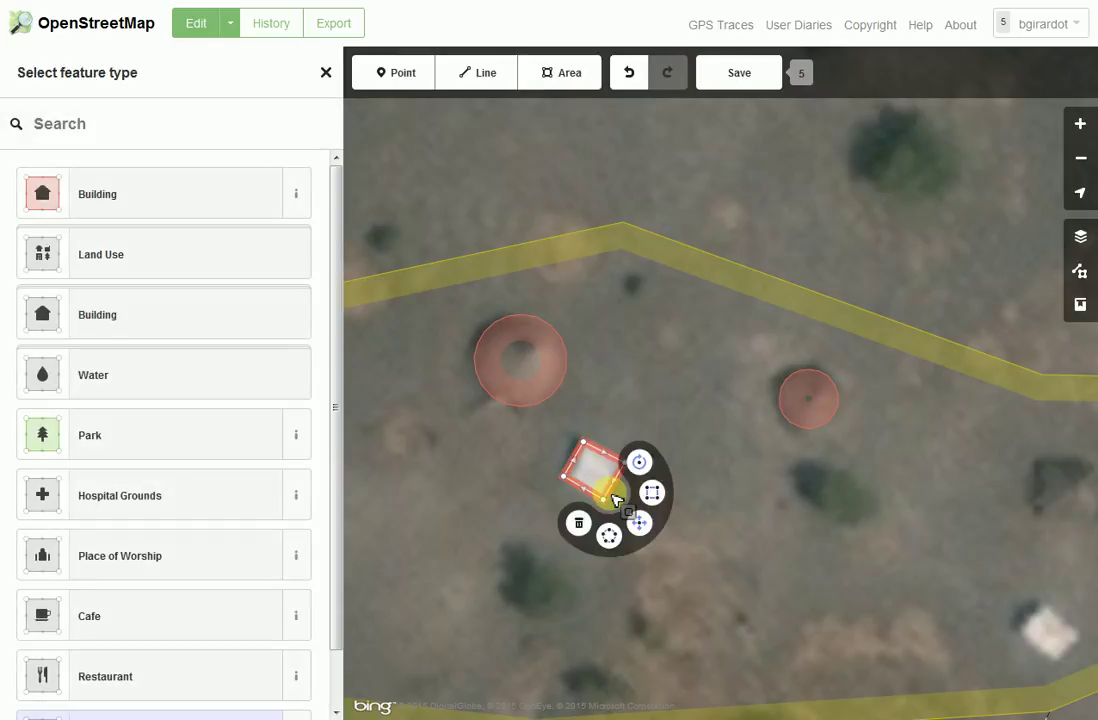
key(Right)
key(Right)
key(Right)
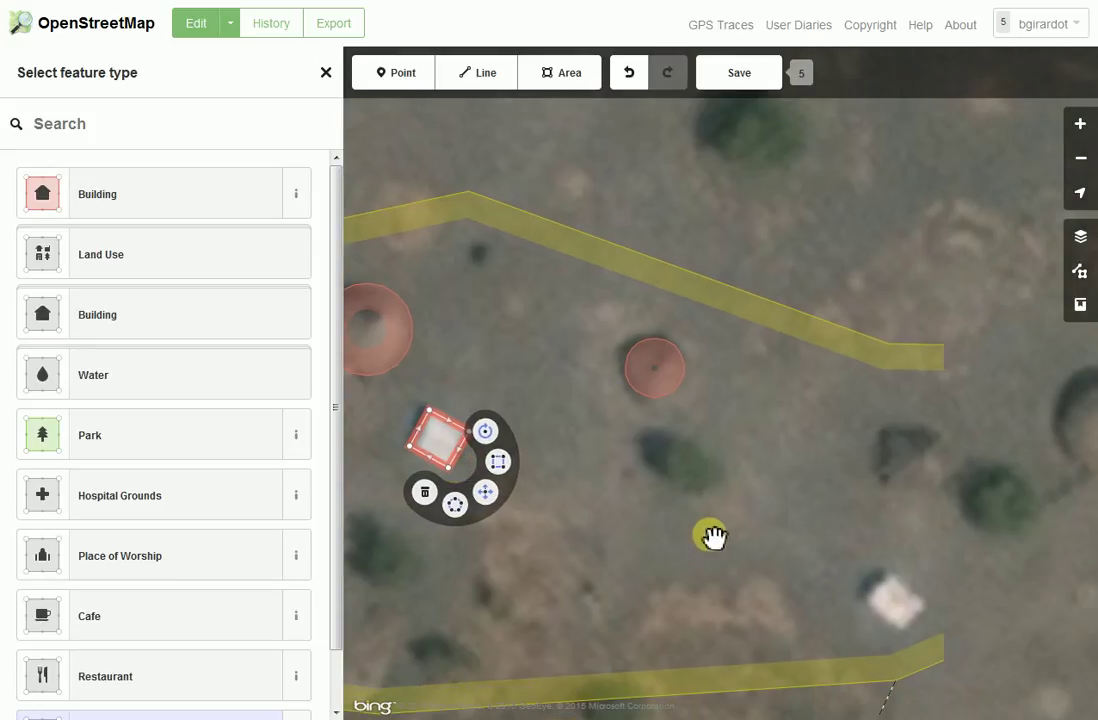
click(98, 183)
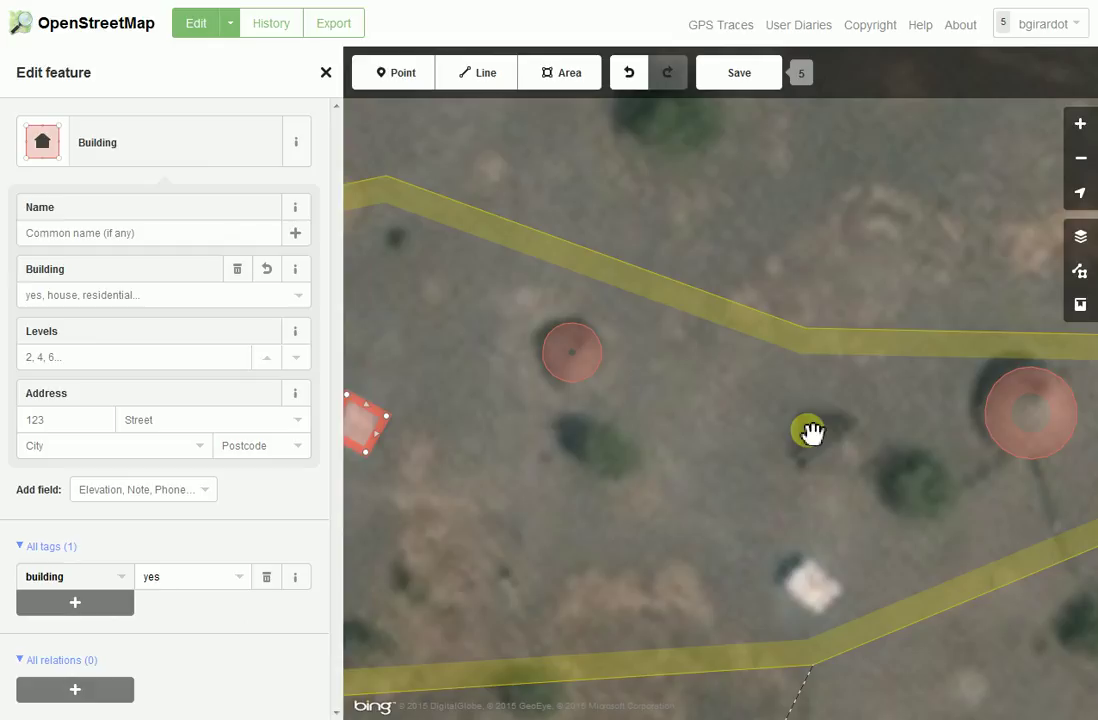
Trace the dark rectangular structure west of the tree beside the large eastern hut as a four-node area and square its corners.
click(565, 76)
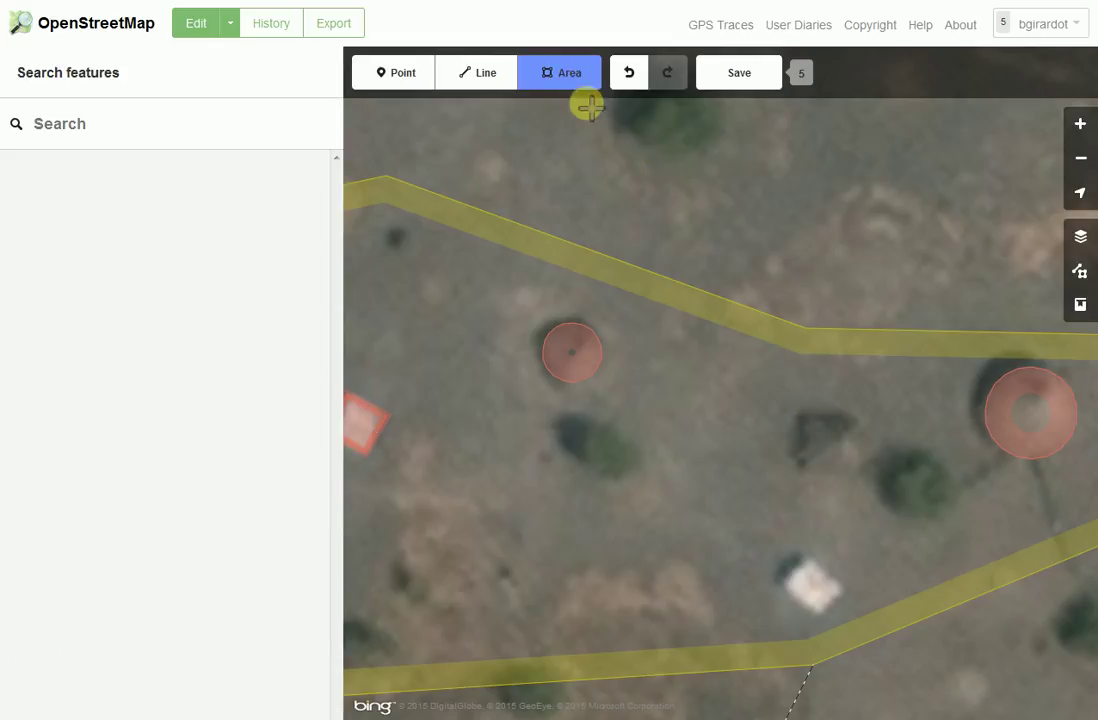
click(798, 416)
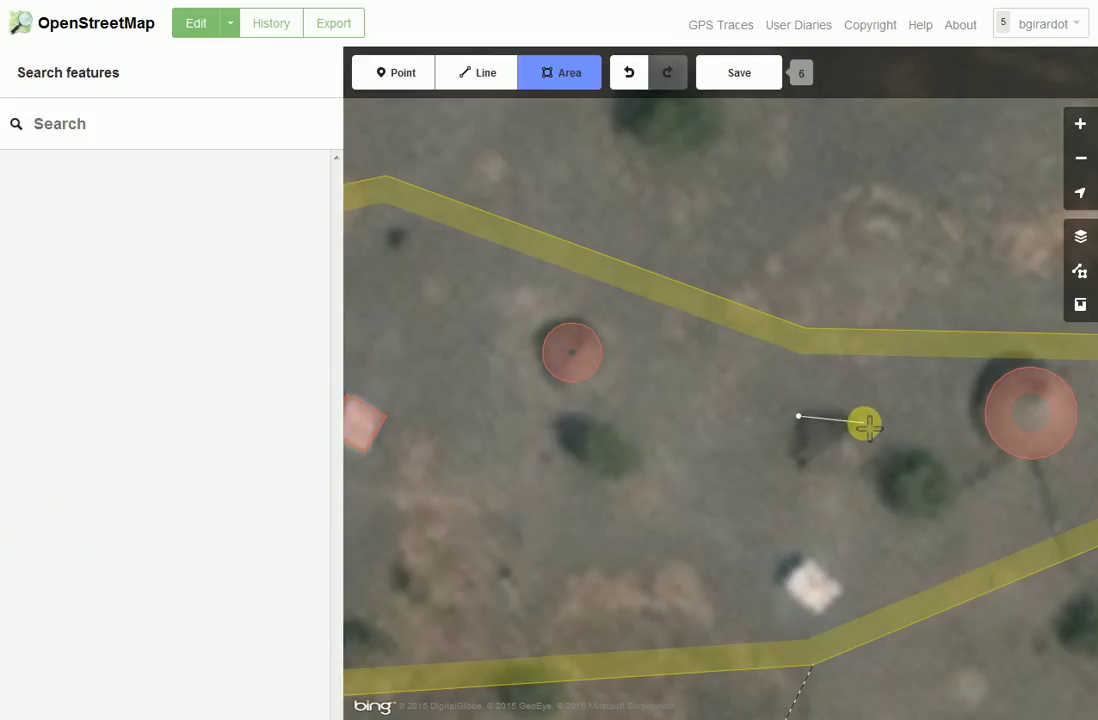
click(864, 421)
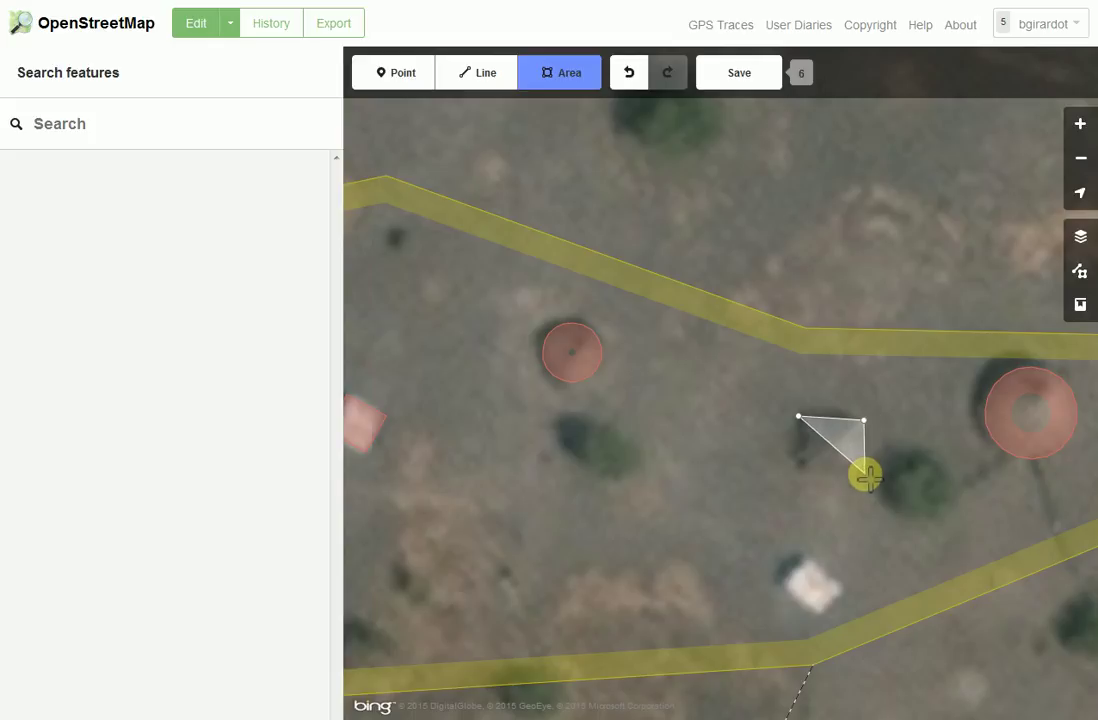
click(864, 473)
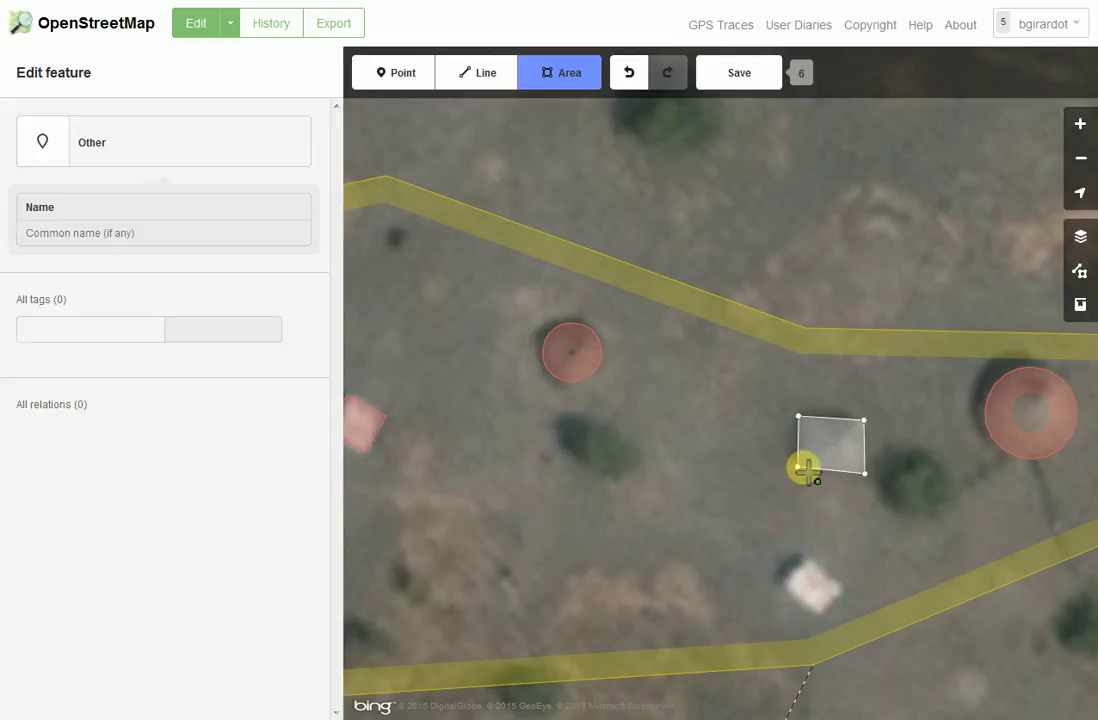
click(805, 468)
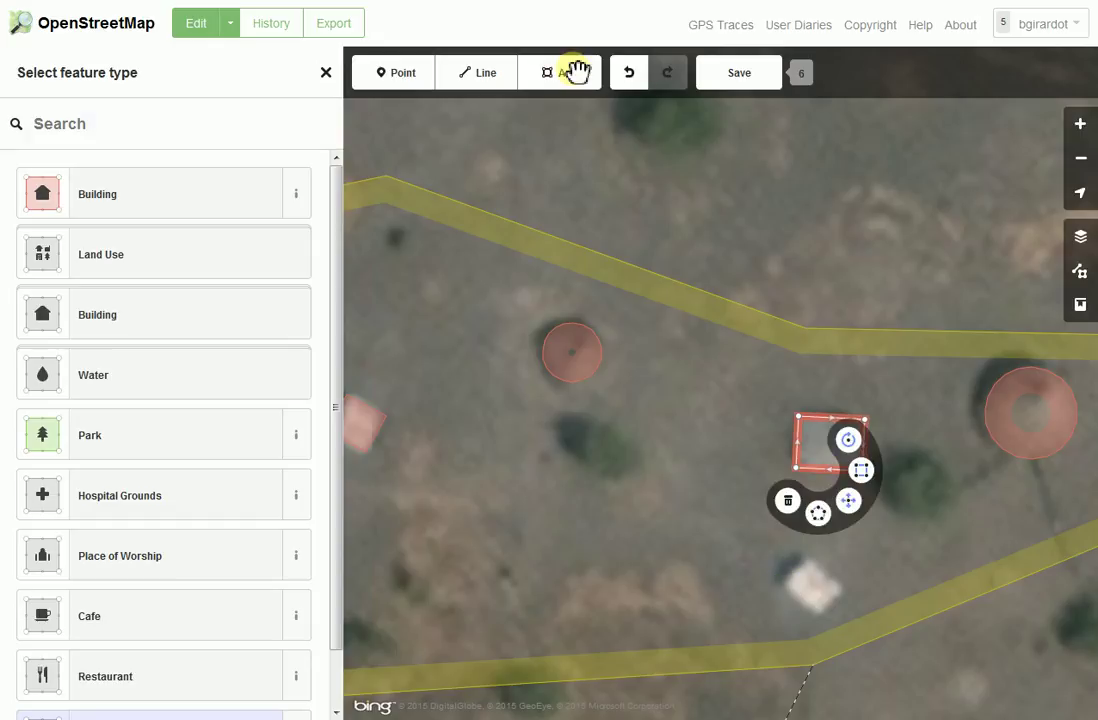
Trace the tilted white building near the settlement's southern boundary as a four-node area with squared corners, leaving it untagged.
key(3)
click(808, 557)
click(846, 589)
click(822, 617)
click(785, 588)
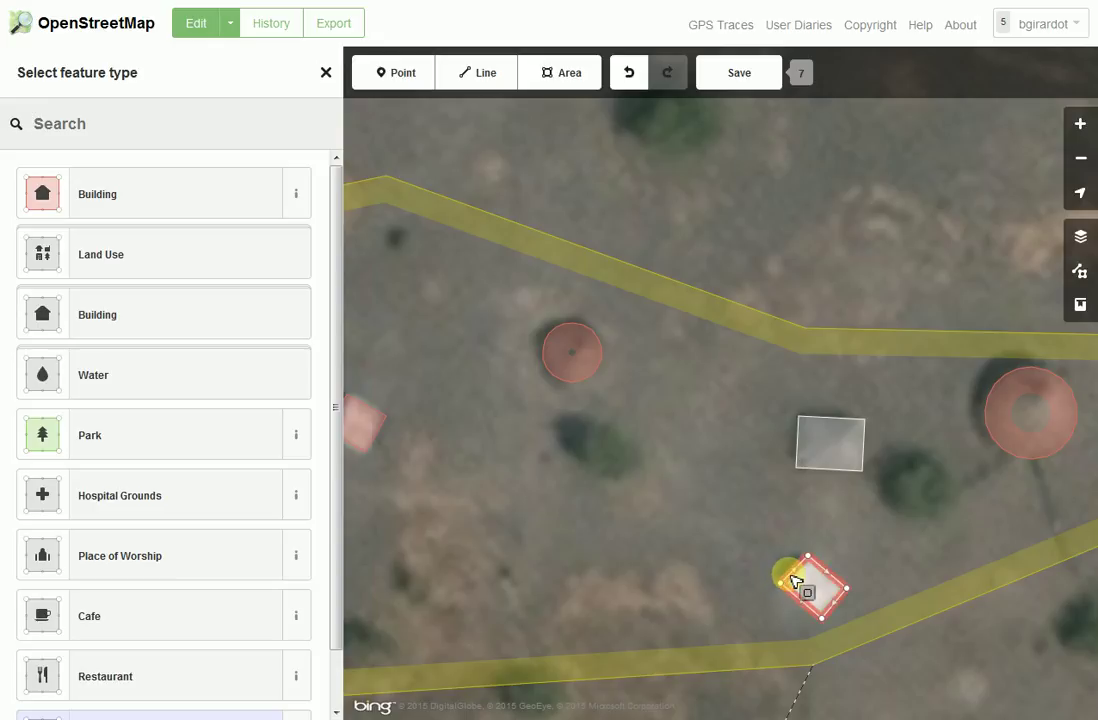
click(795, 583)
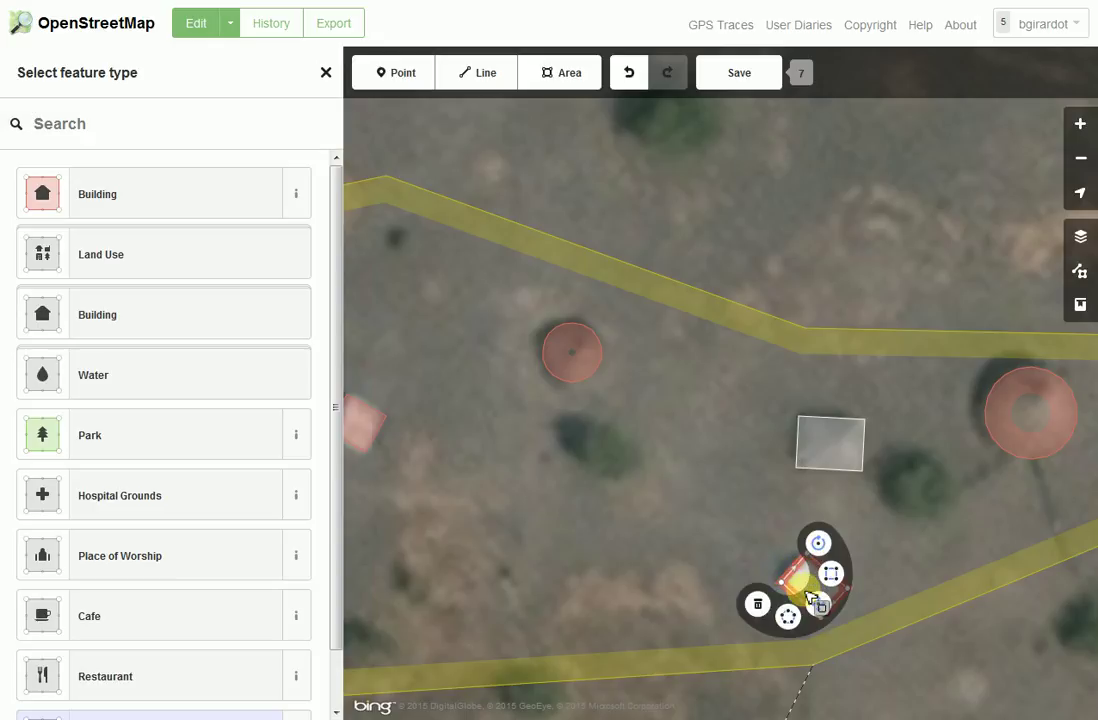
click(643, 530)
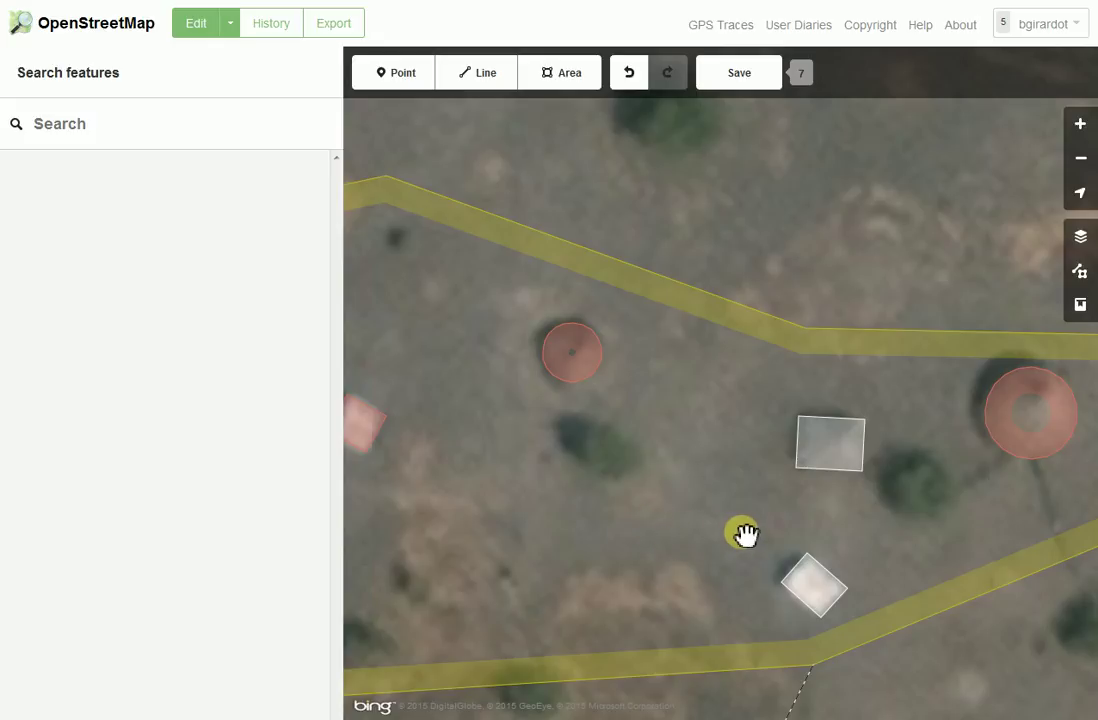
Examine the residential area's eastern end and the point where the path meets its boundary.
scroll(745, 535, down, 2)
scroll(745, 535, left, 3)
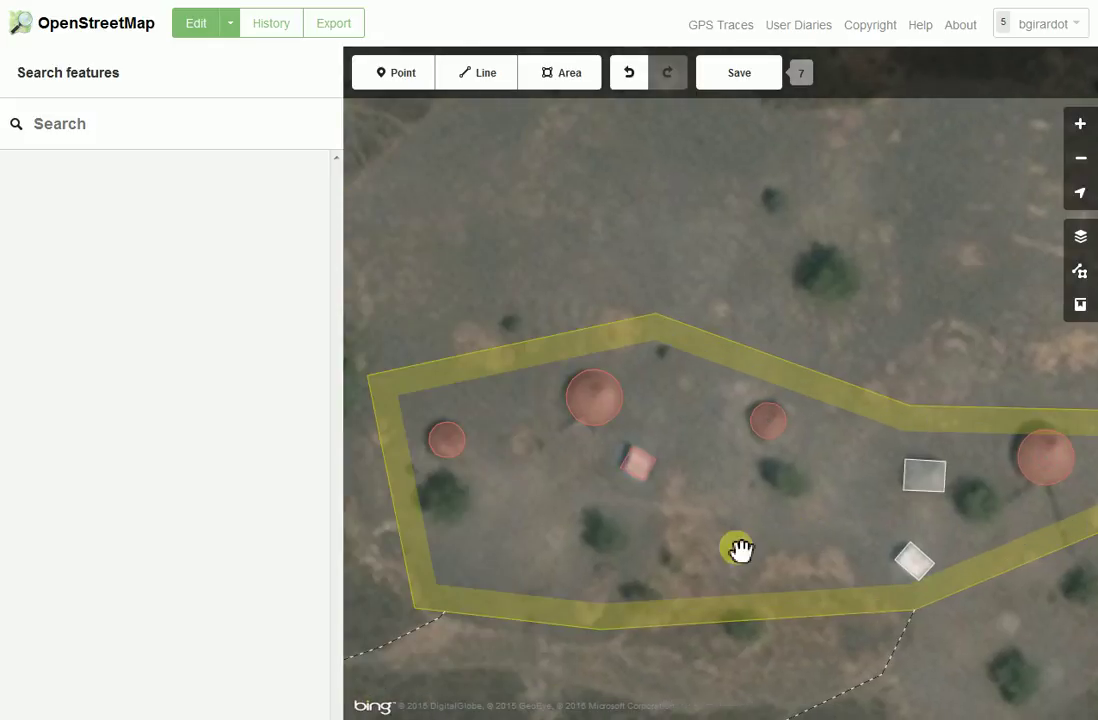
scroll(760, 553, right, 3)
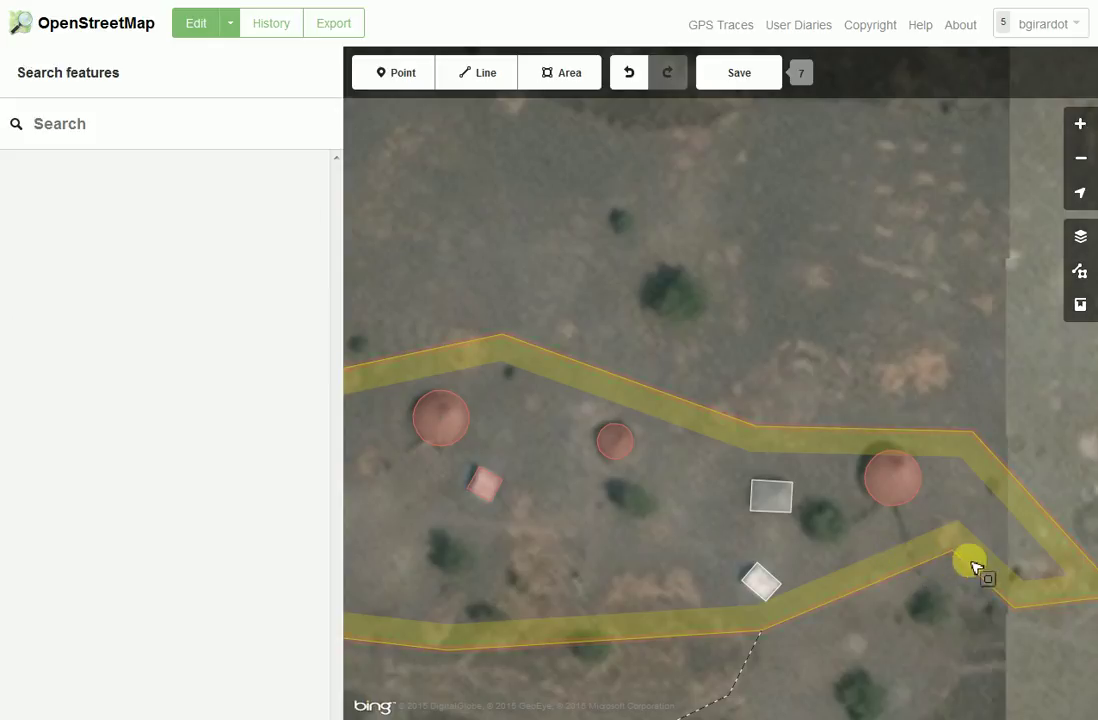
click(958, 563)
scroll(880, 520, right, 3)
scroll(880, 520, down, 1)
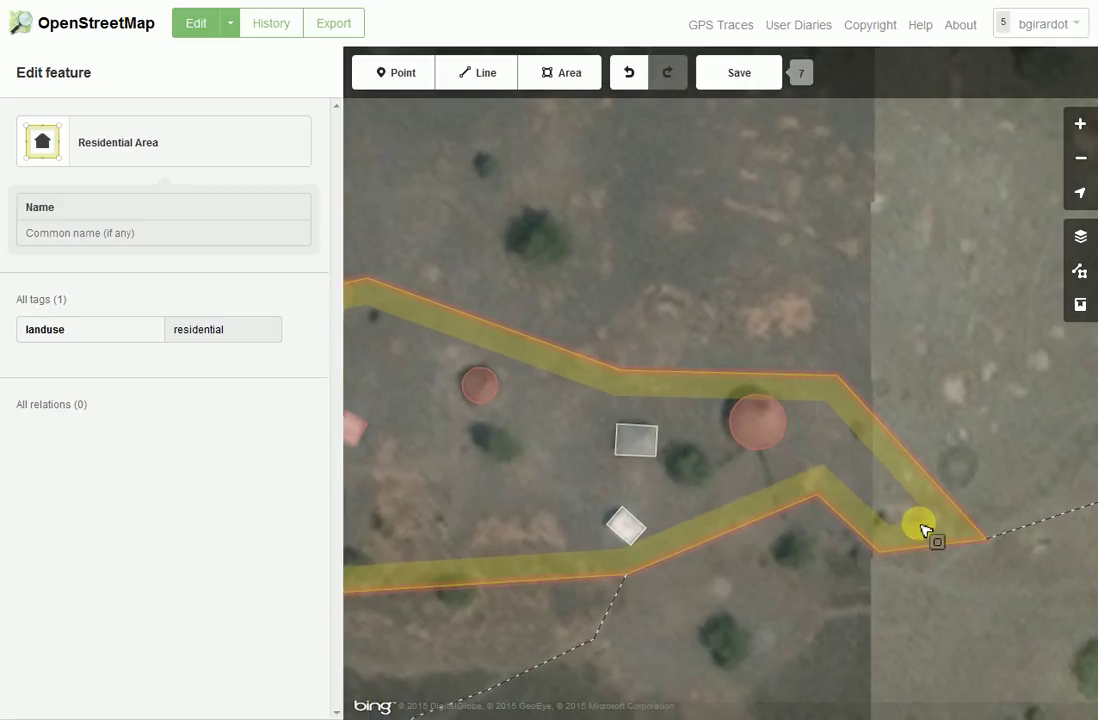
key(Escape)
scroll(929, 527, up, 3)
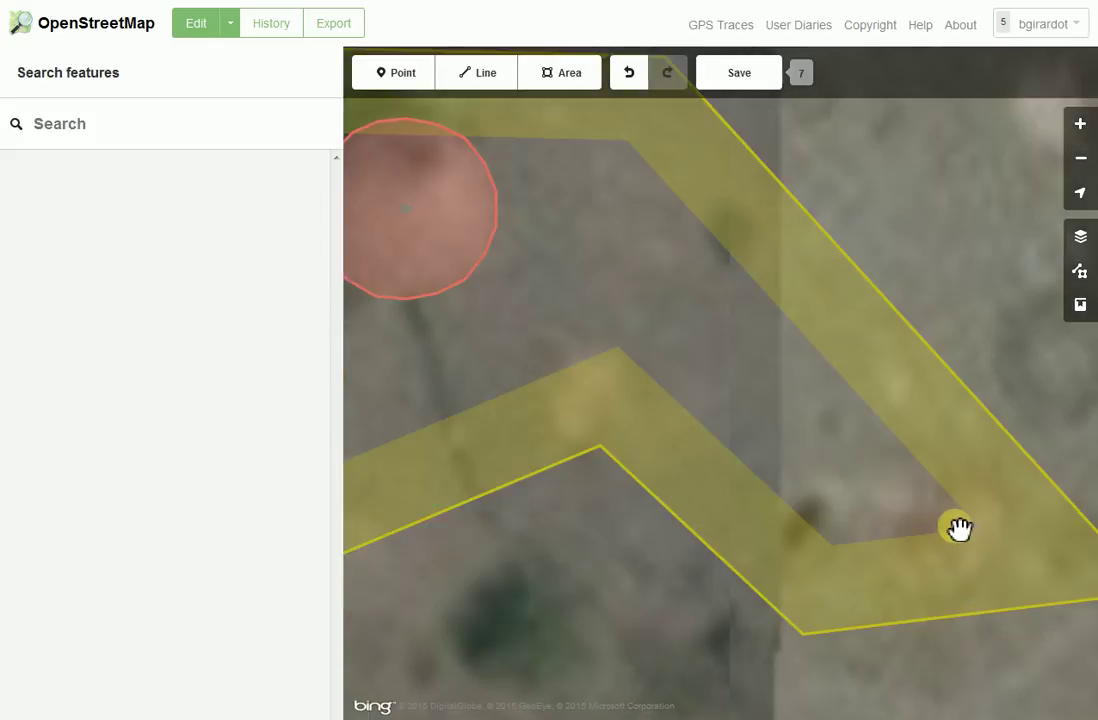
scroll(789, 527, right, 3)
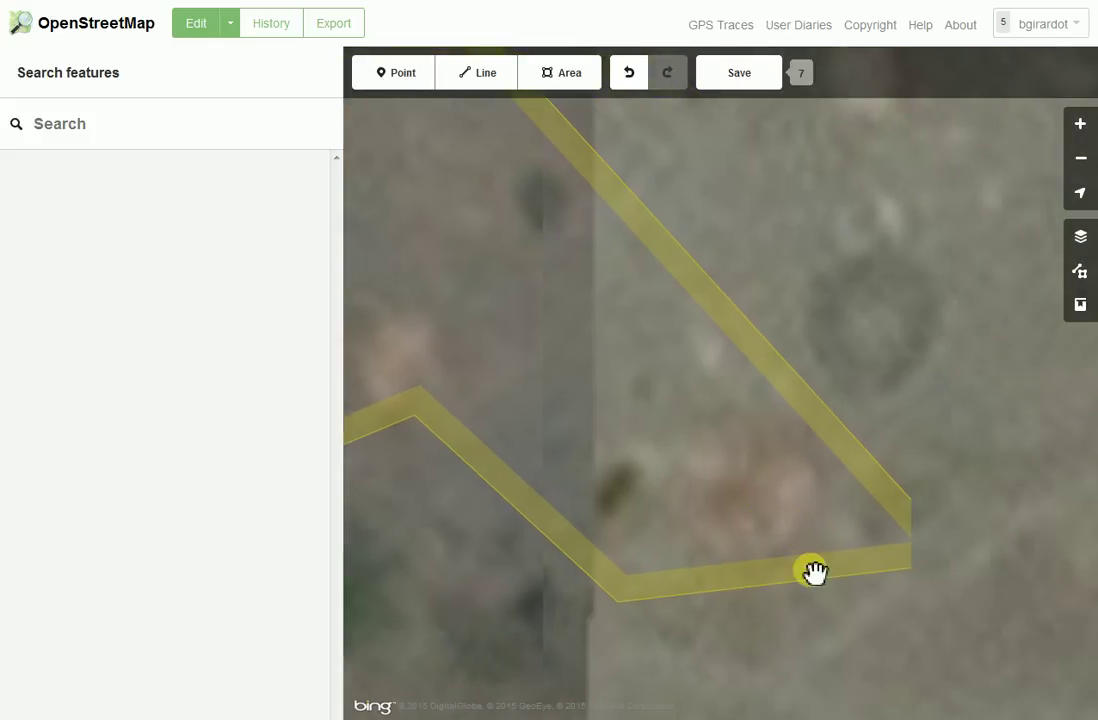
scroll(899, 613, up, 1)
click(815, 540)
scroll(809, 534, down, 3)
scroll(841, 544, up, 1)
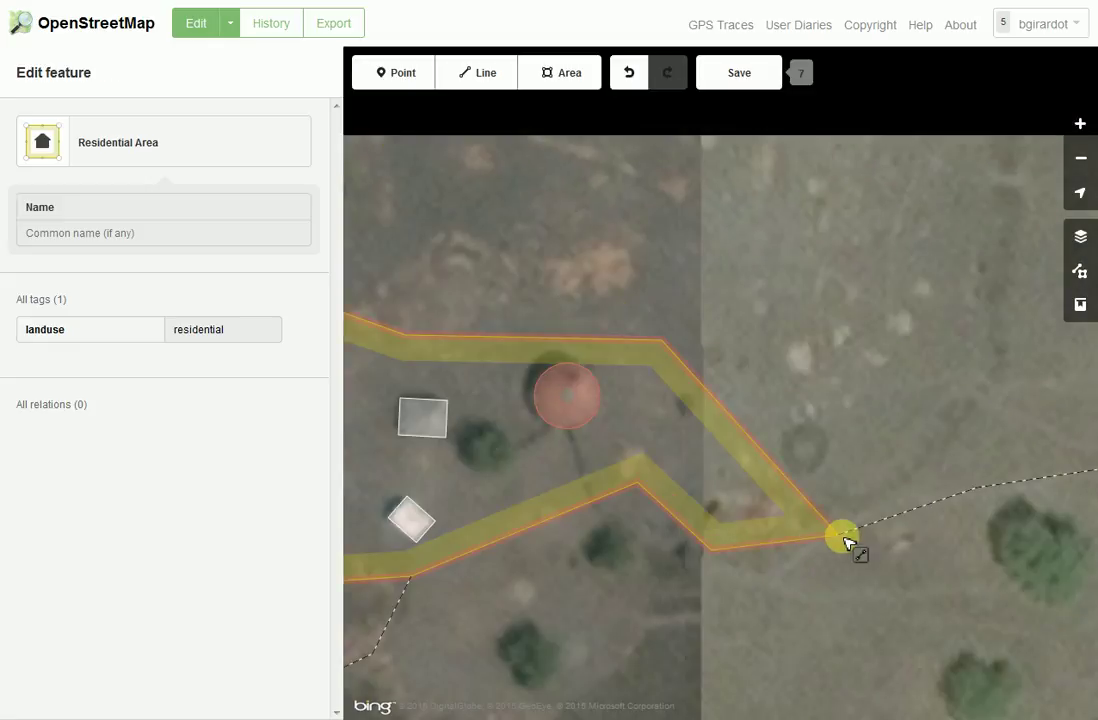
click(846, 549)
scroll(851, 541, up, 3)
key(Escape)
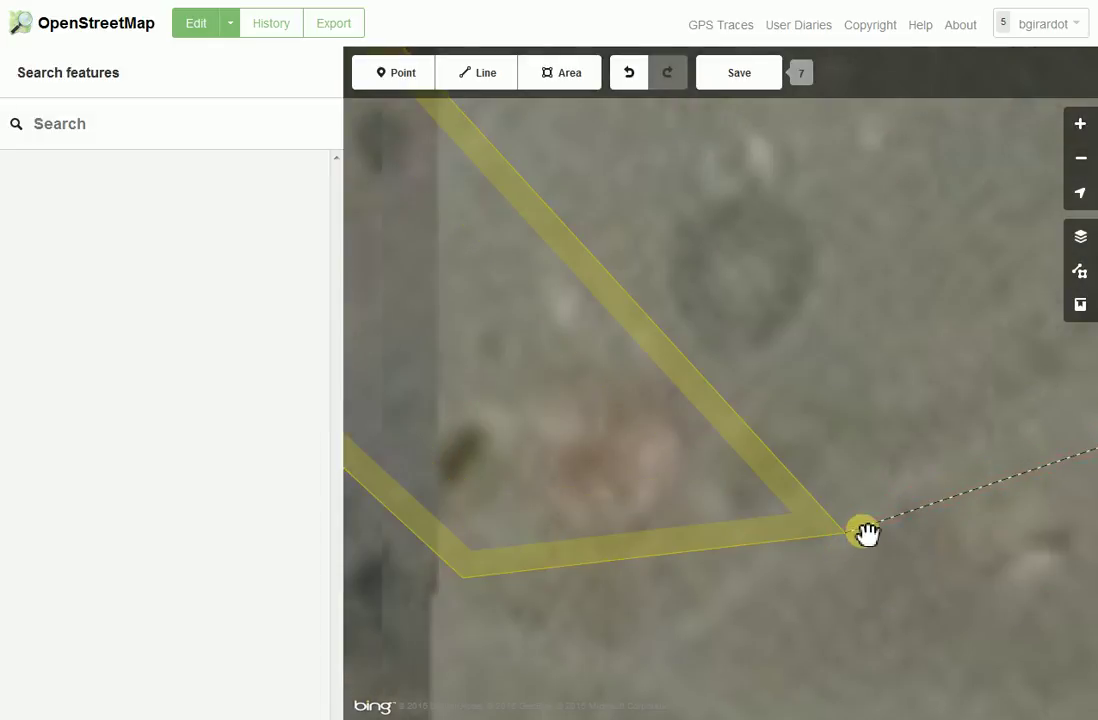
Disconnect the eastern path from the residential area boundary at their shared corner node.
click(871, 534)
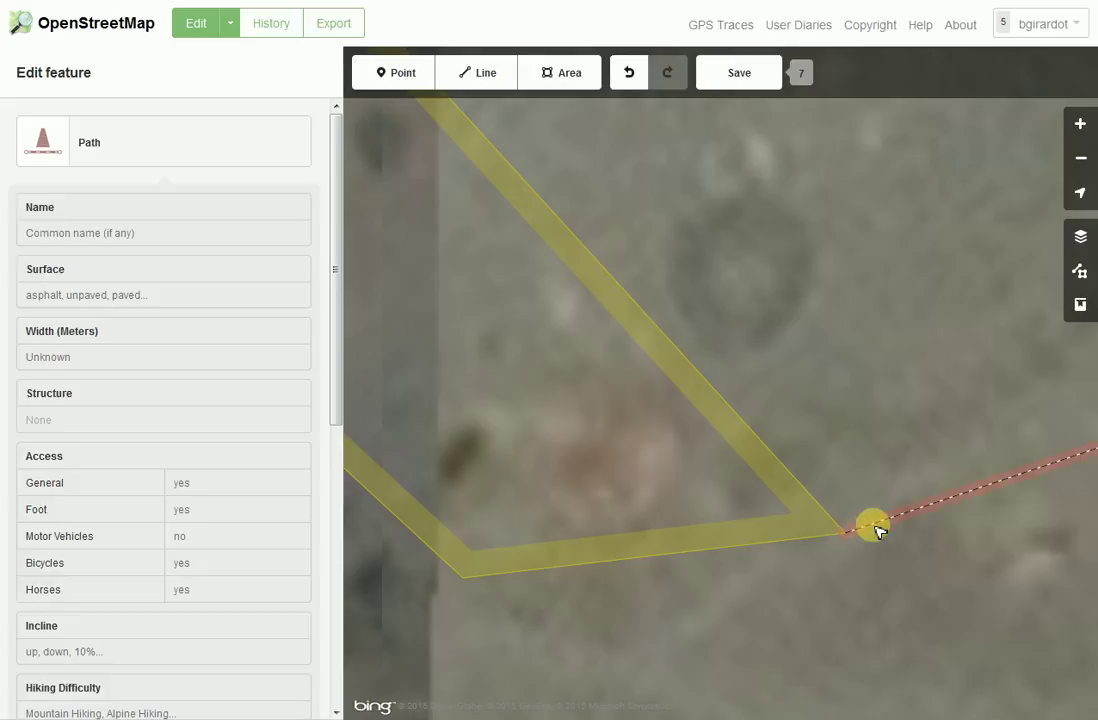
click(875, 532)
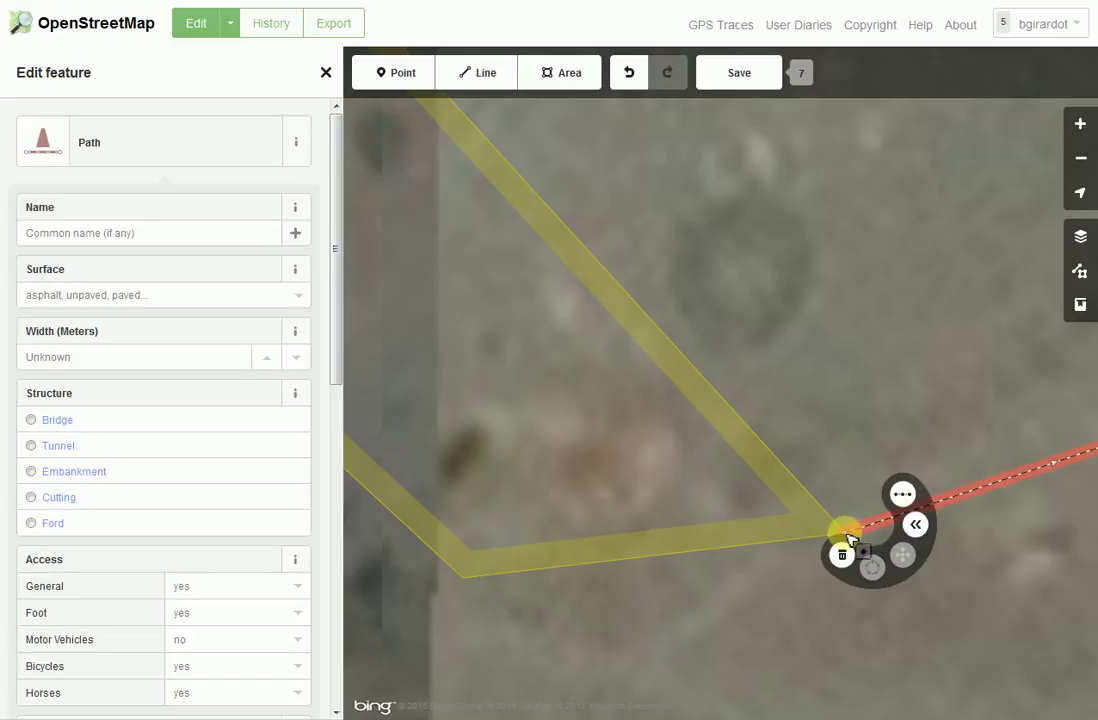
click(848, 538)
click(849, 539)
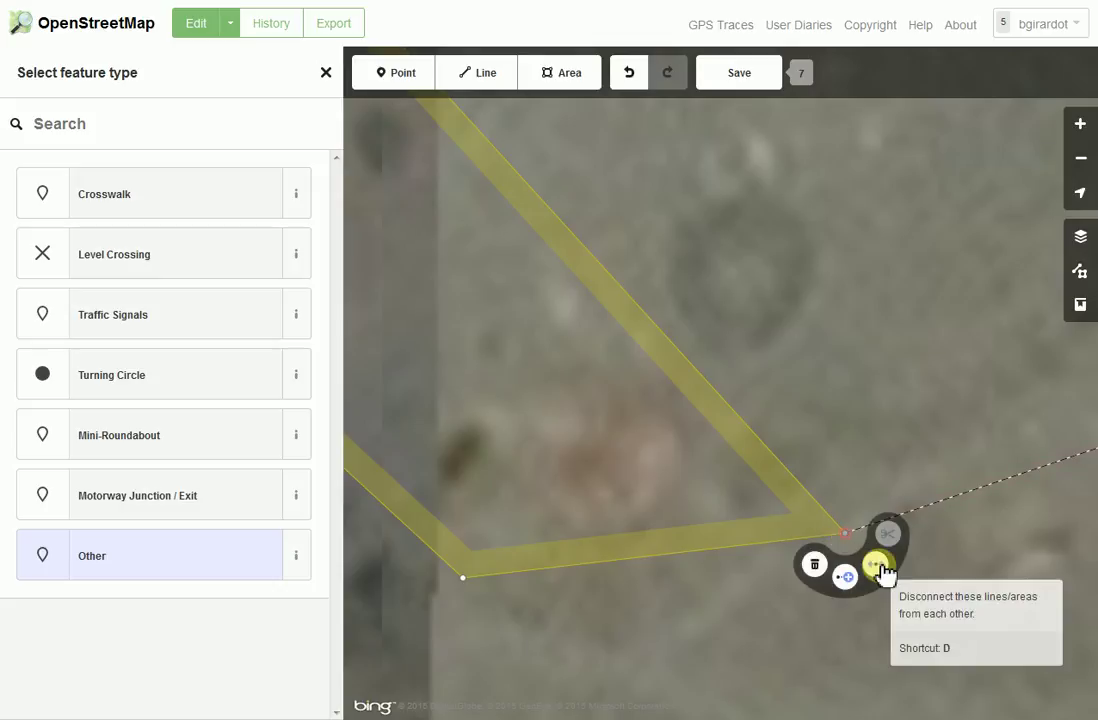
click(880, 568)
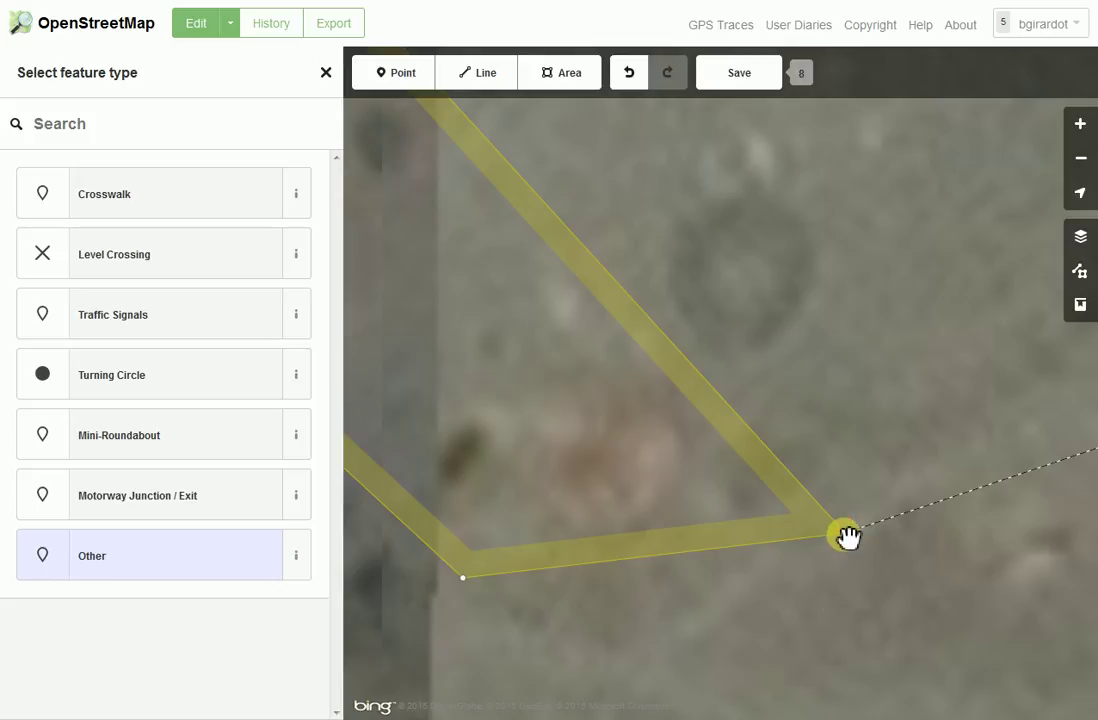
Move the eastern path's detached end node northwest across the boundary to just inside the settlement.
drag(848, 538, 467, 352)
click(852, 539)
scroll(503, 393, down, 2)
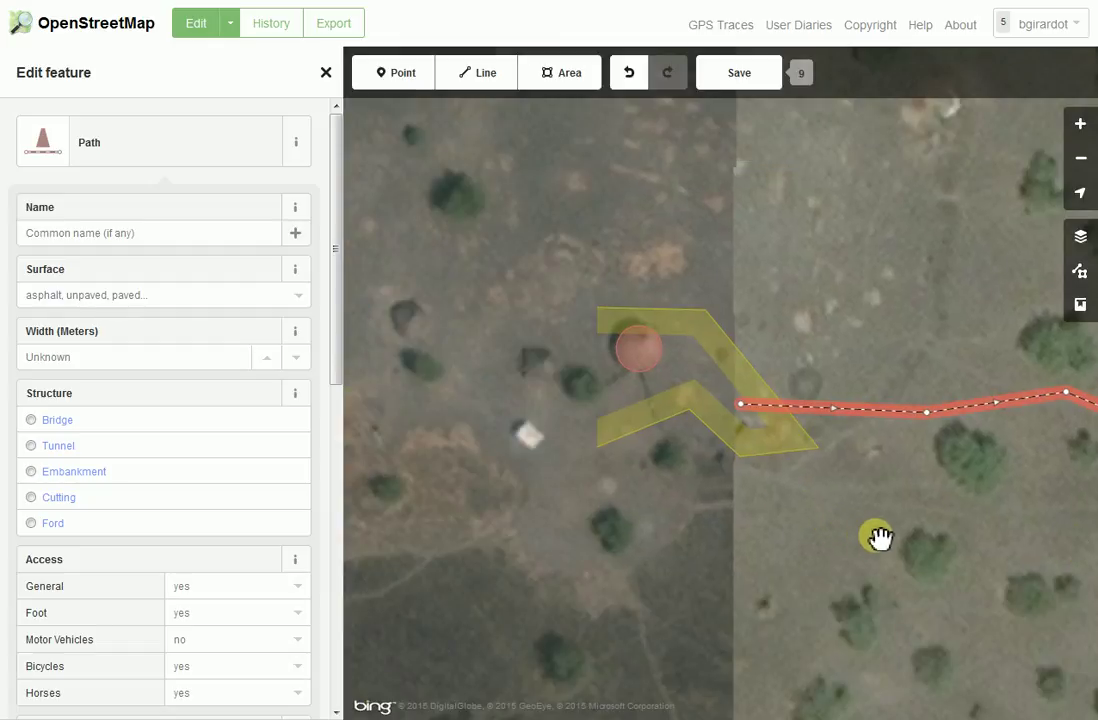
Continue the eastern path from its end node with two more nodes, passing south of the large hut and ending between the buildings.
drag(883, 537, 932, 550)
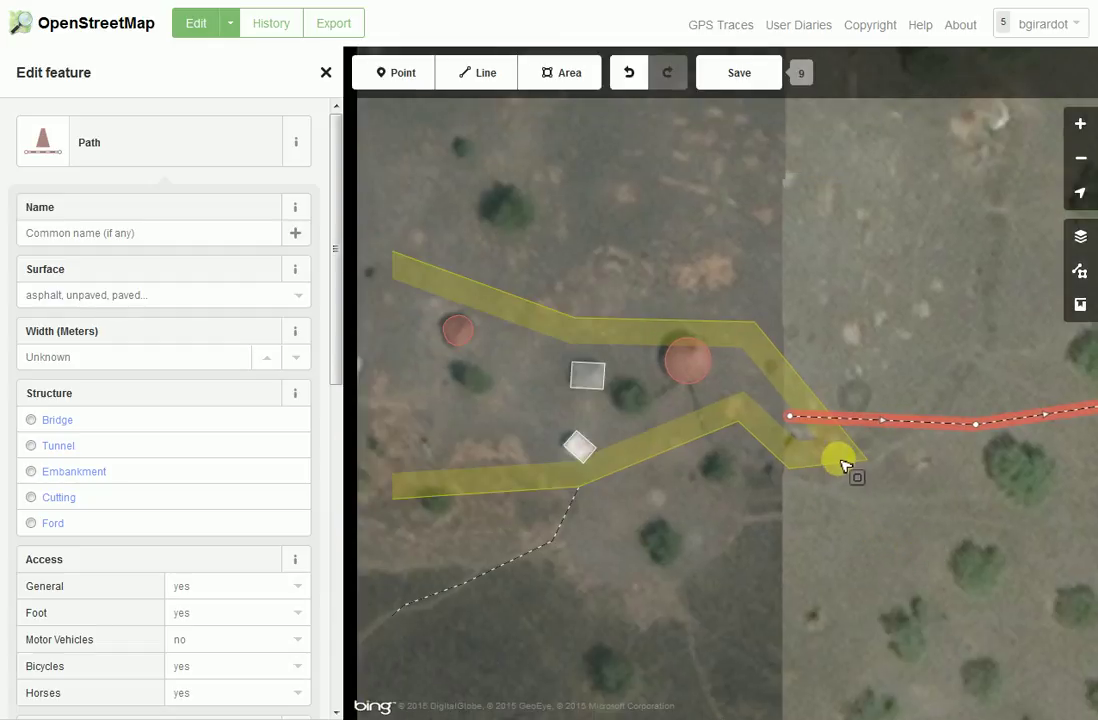
click(792, 420)
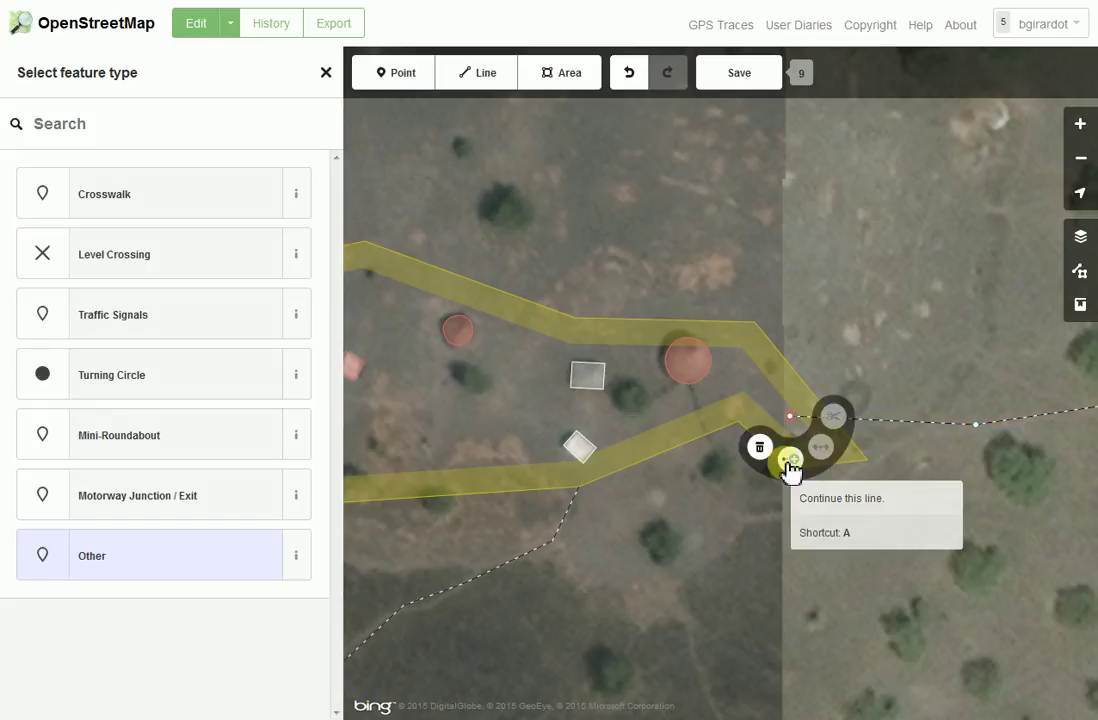
key(a)
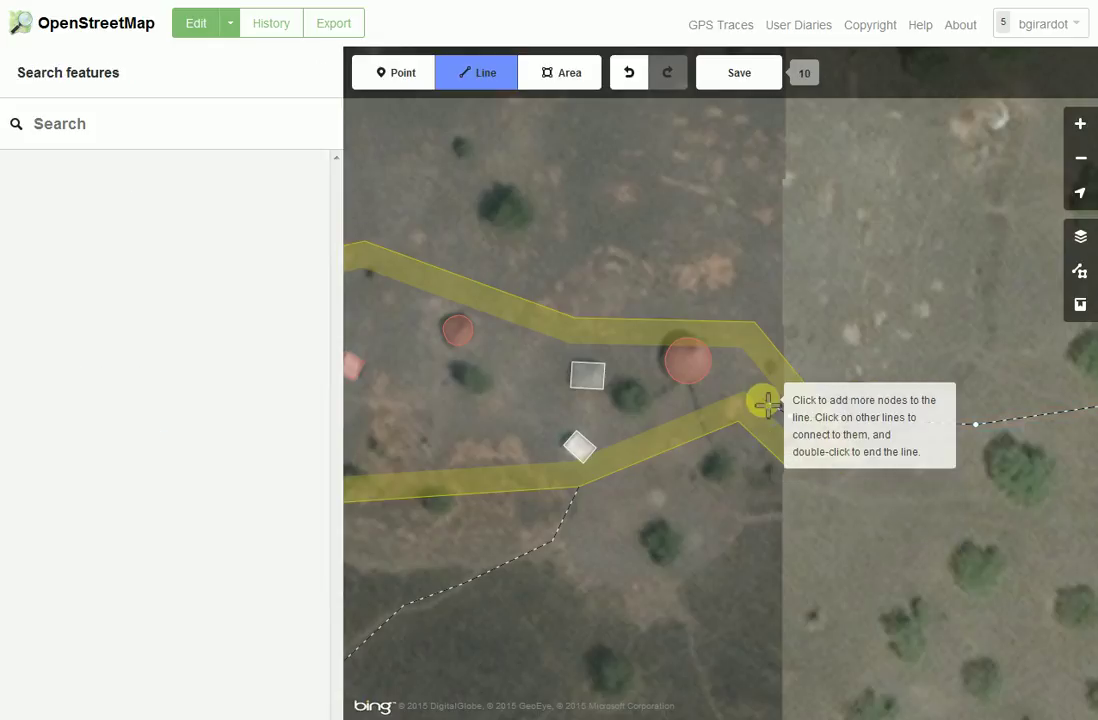
click(740, 383)
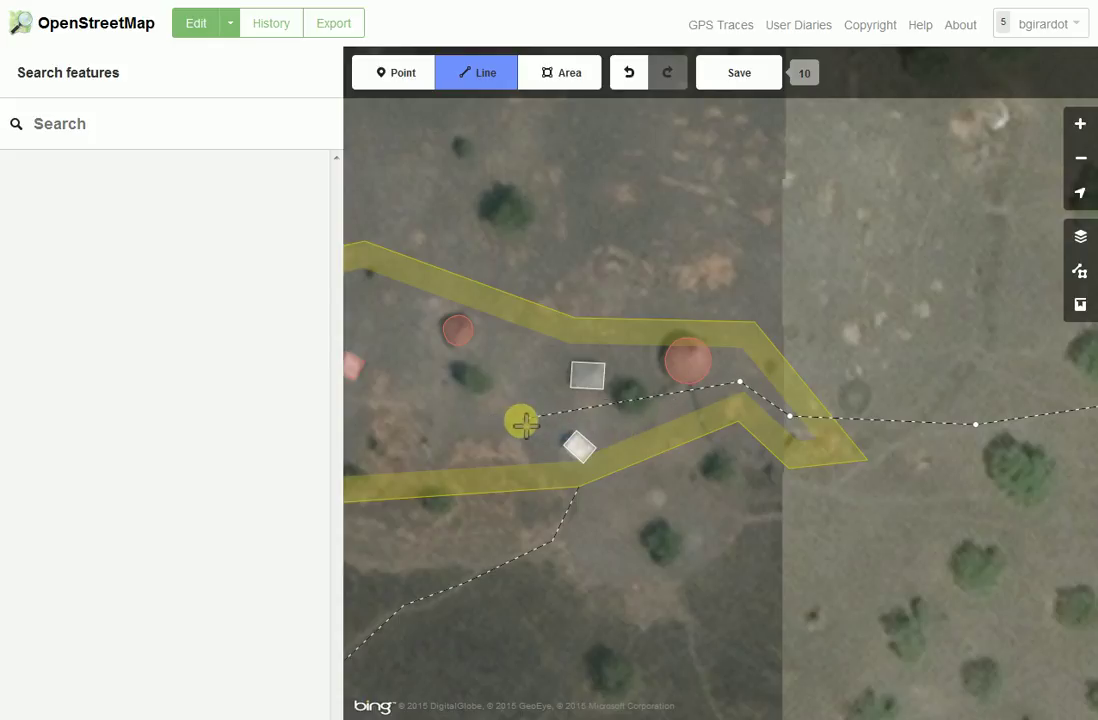
click(497, 411)
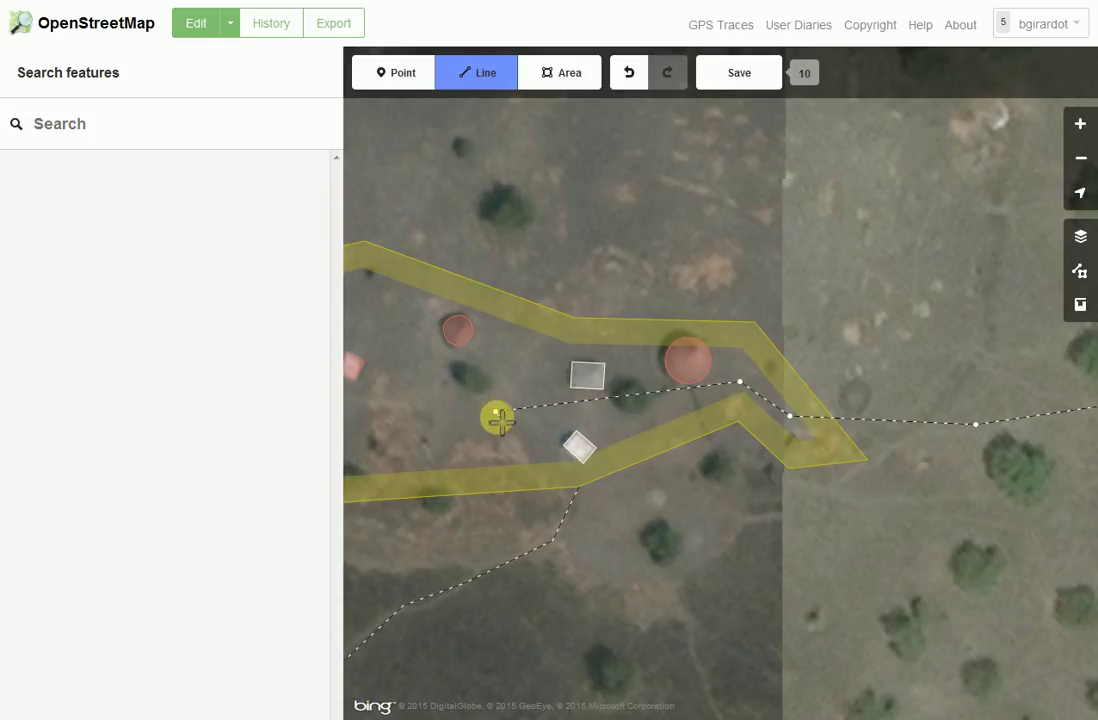
click(497, 413)
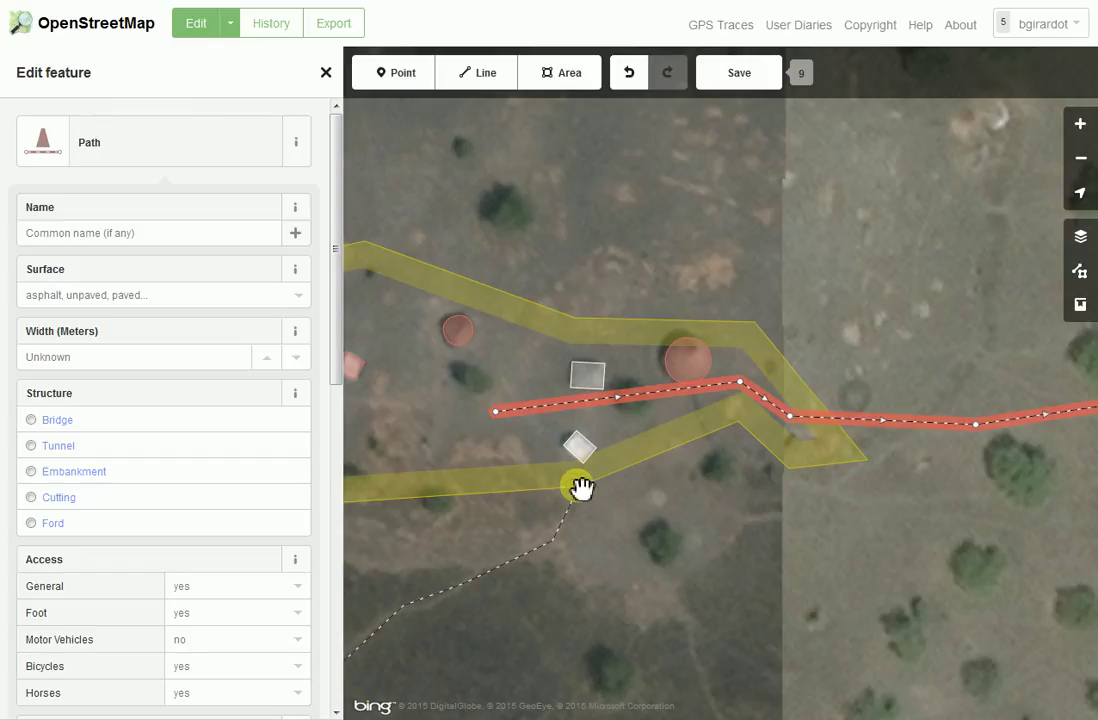
Disconnect the southern path from the residential area boundary at their shared end node below the tilted rectangular building.
mouse_move(582, 494)
mouse_down()
mouse_move(577, 510)
mouse_move(576, 500)
mouse_up()
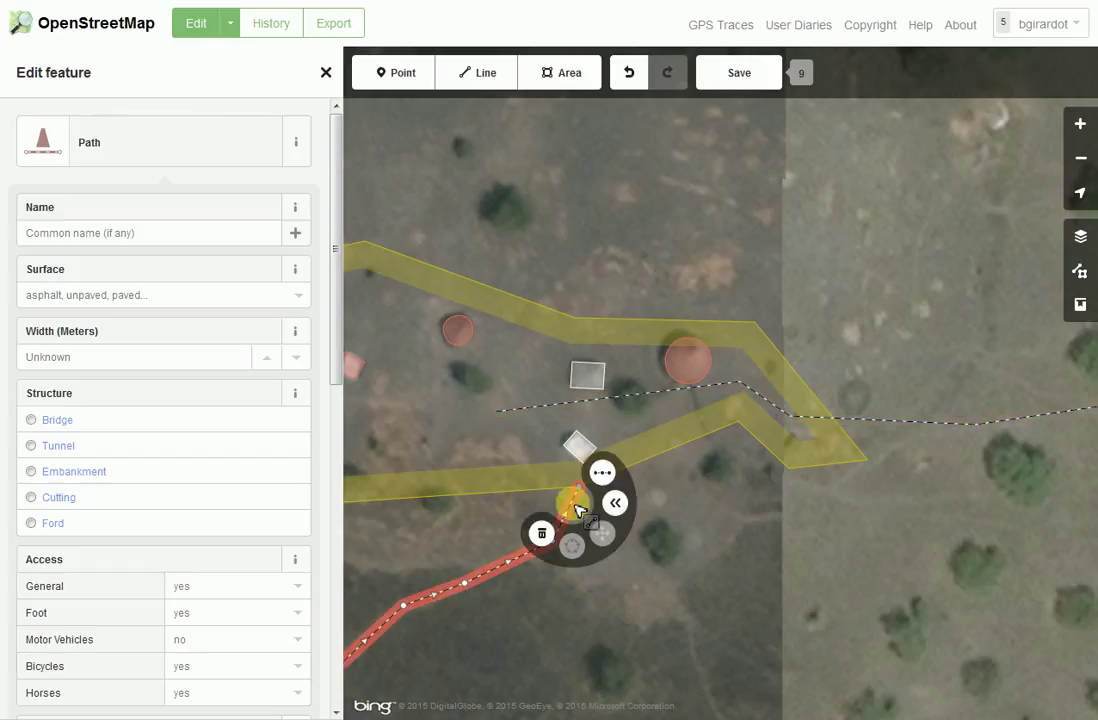
click(583, 493)
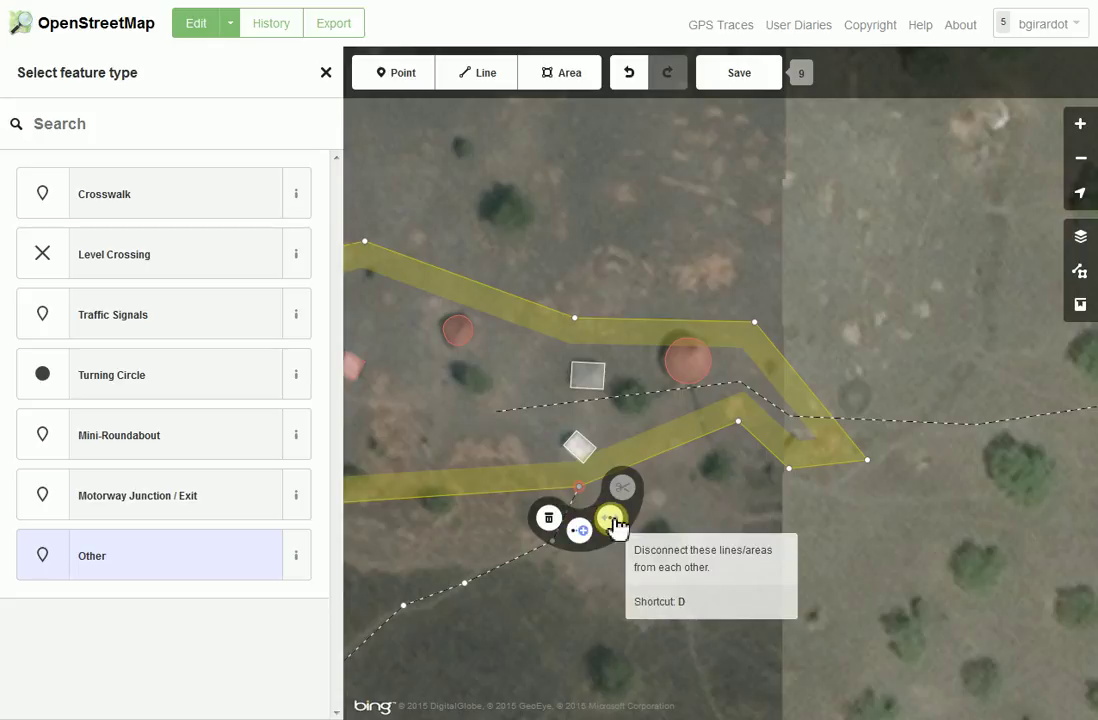
click(613, 519)
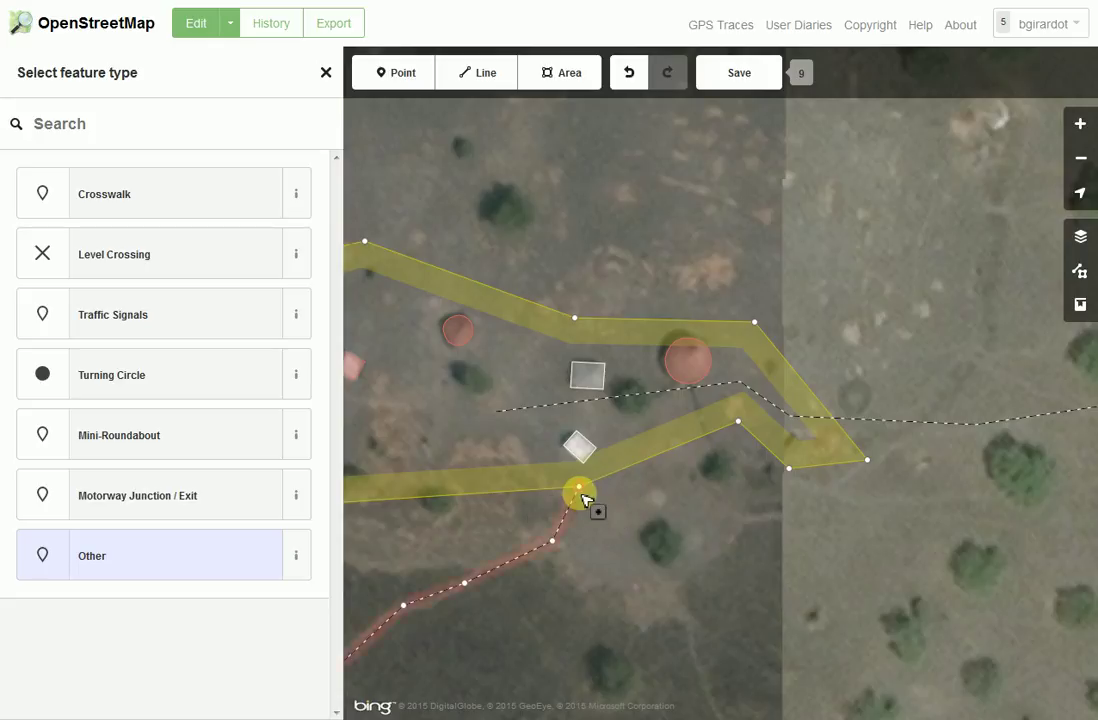
Continue the southern path from its detached end node northwest across the boundary, joining it to the eastern path's end node.
click(580, 491)
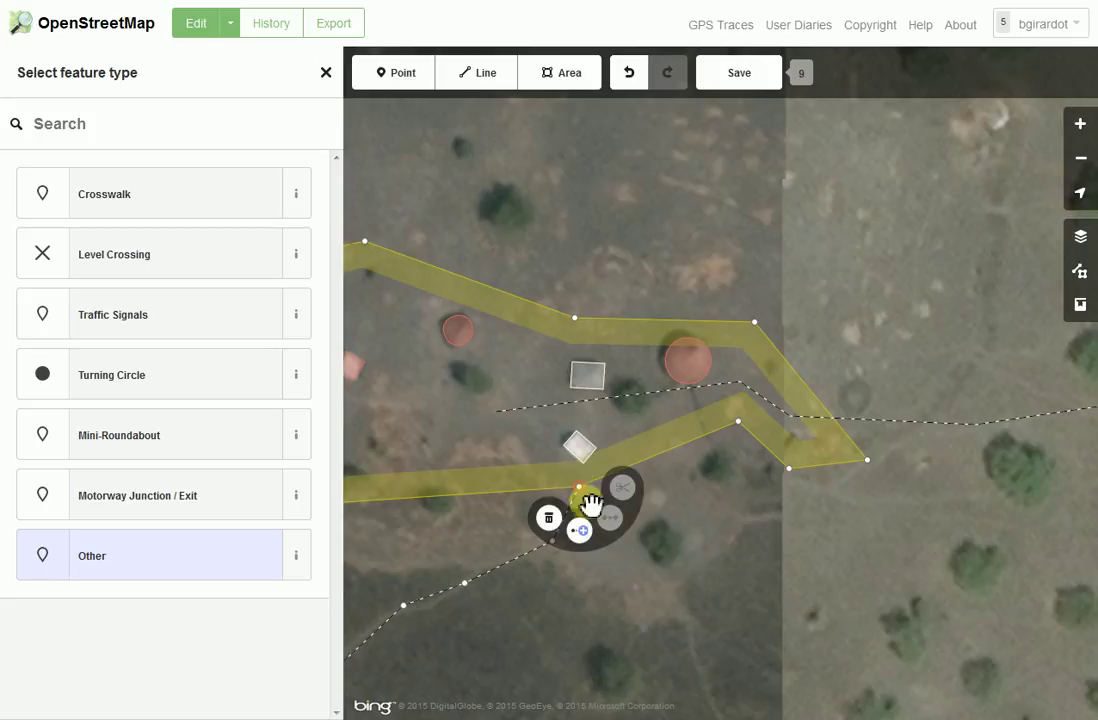
click(583, 531)
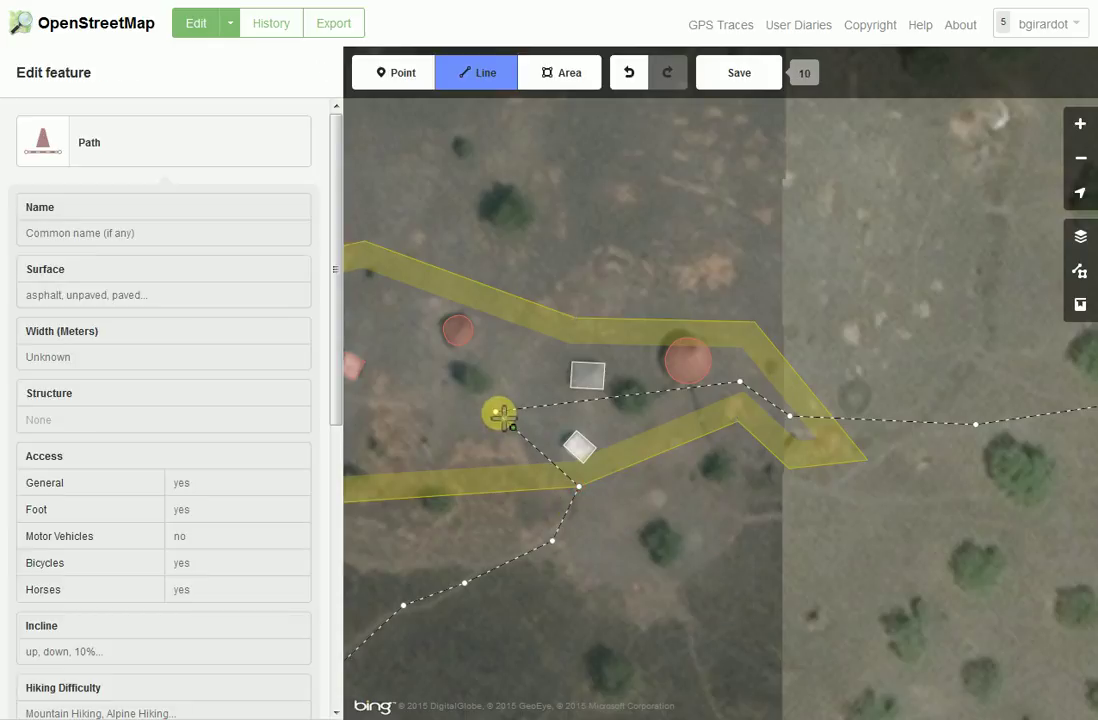
click(500, 415)
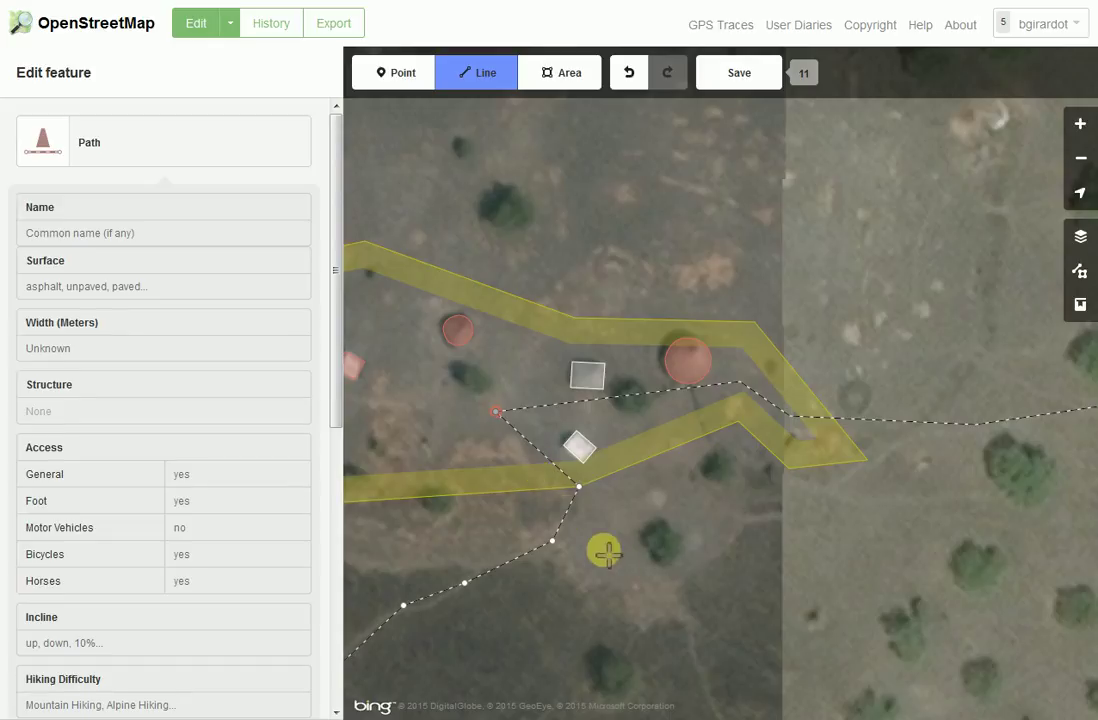
click(500, 415)
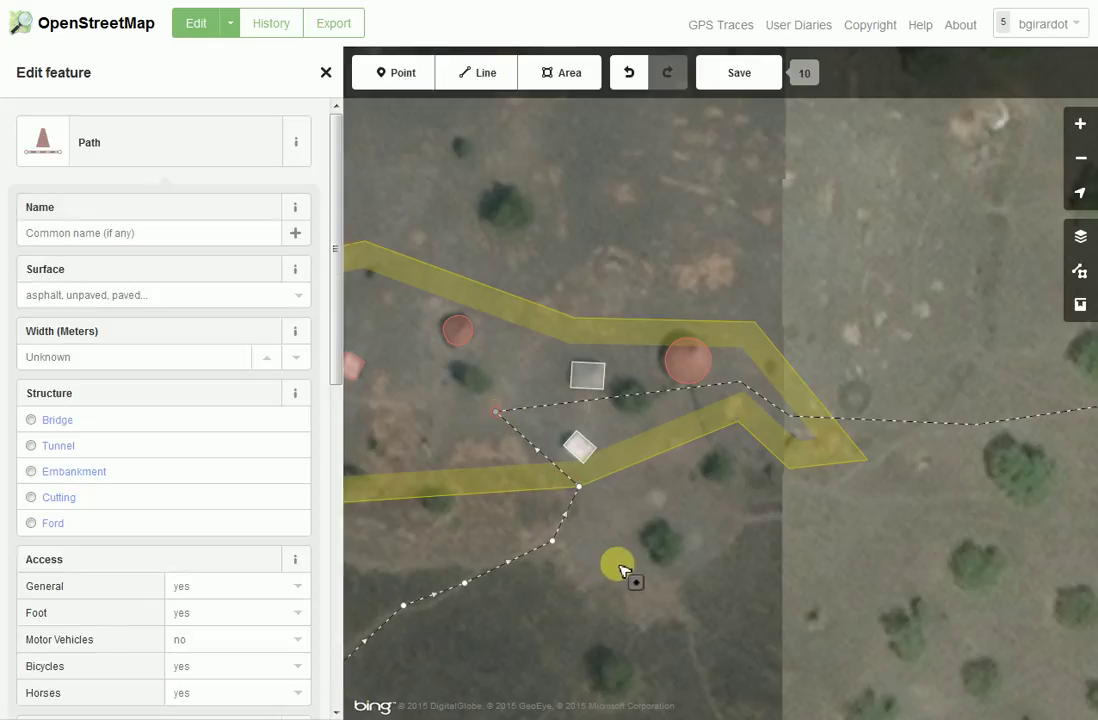
Disconnect the western path from the residential area boundary at their shared node near the southwest corner.
drag(620, 588, 852, 553)
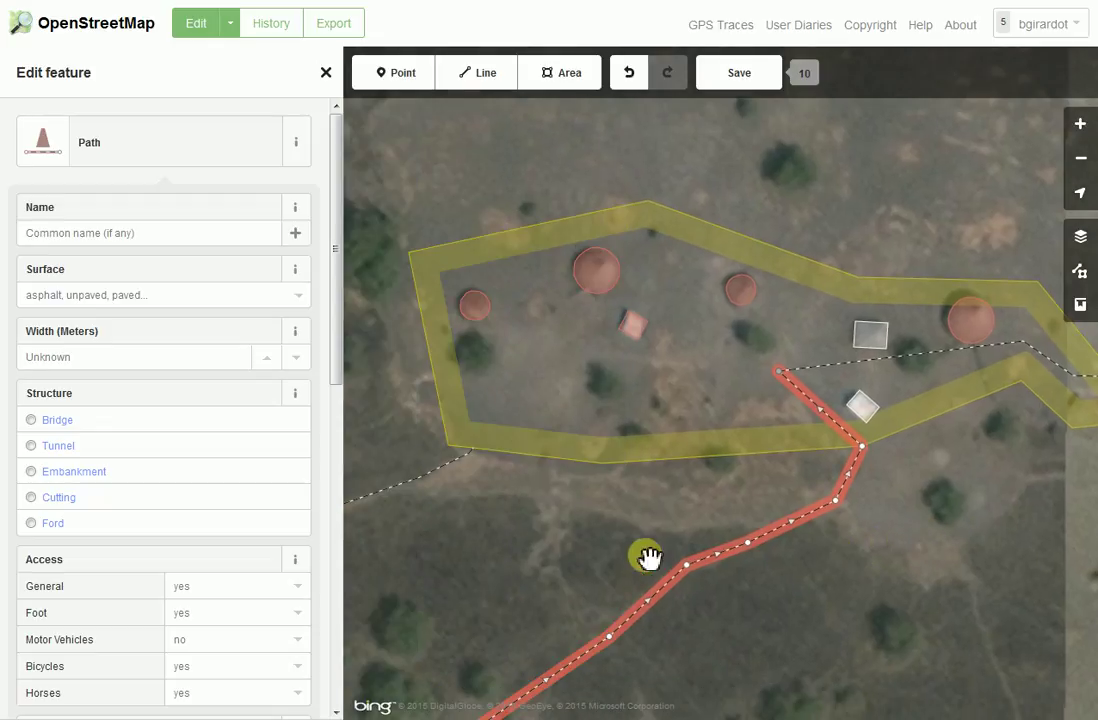
click(445, 472)
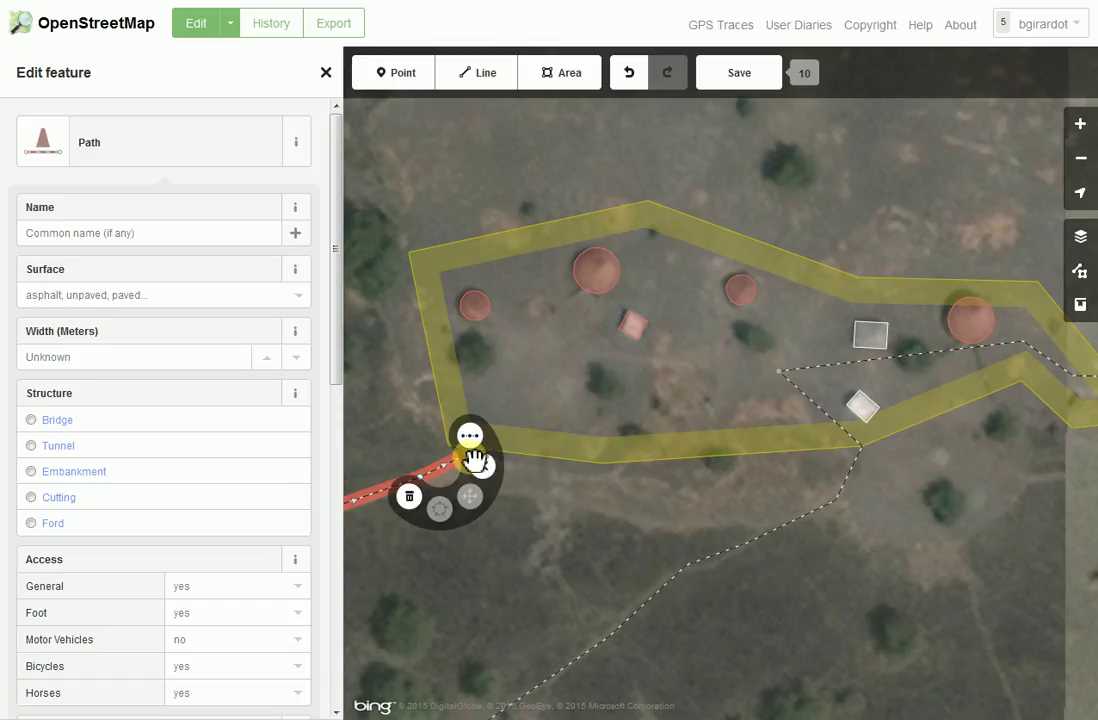
scroll(475, 462, up, 2)
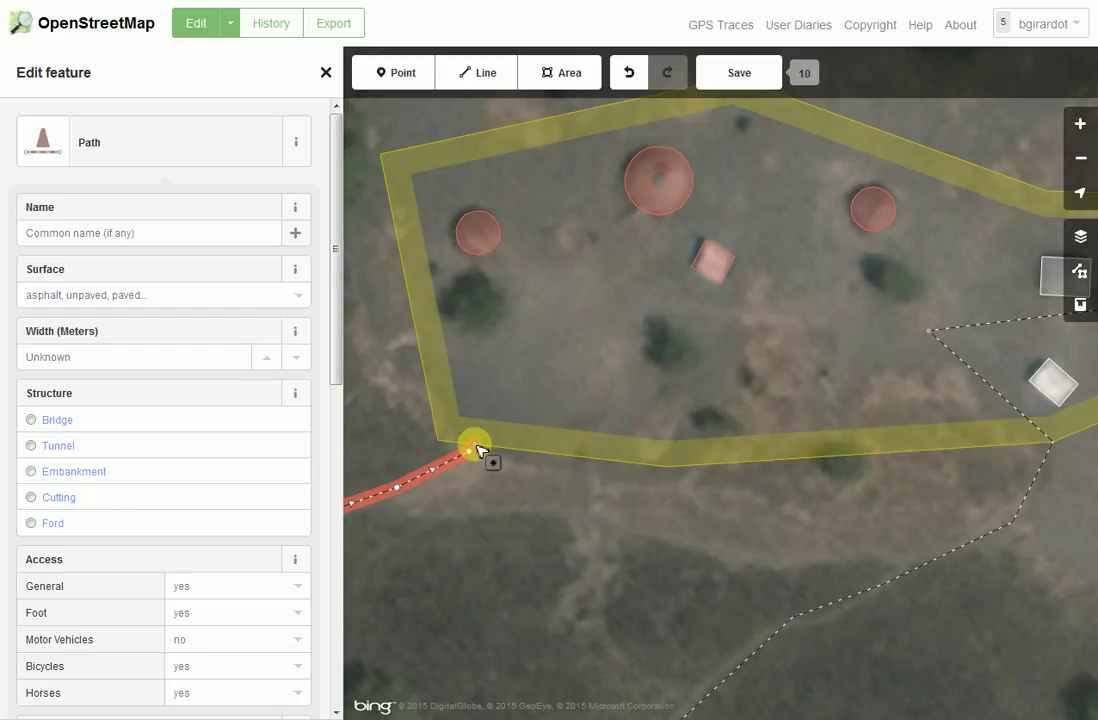
click(476, 448)
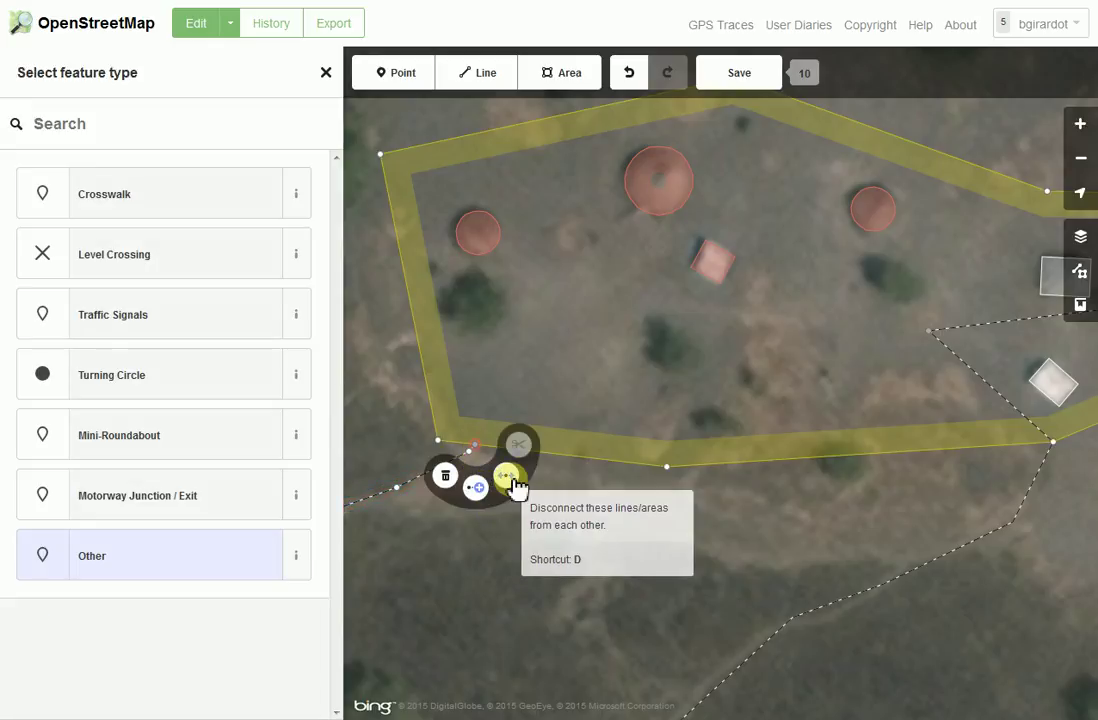
click(512, 478)
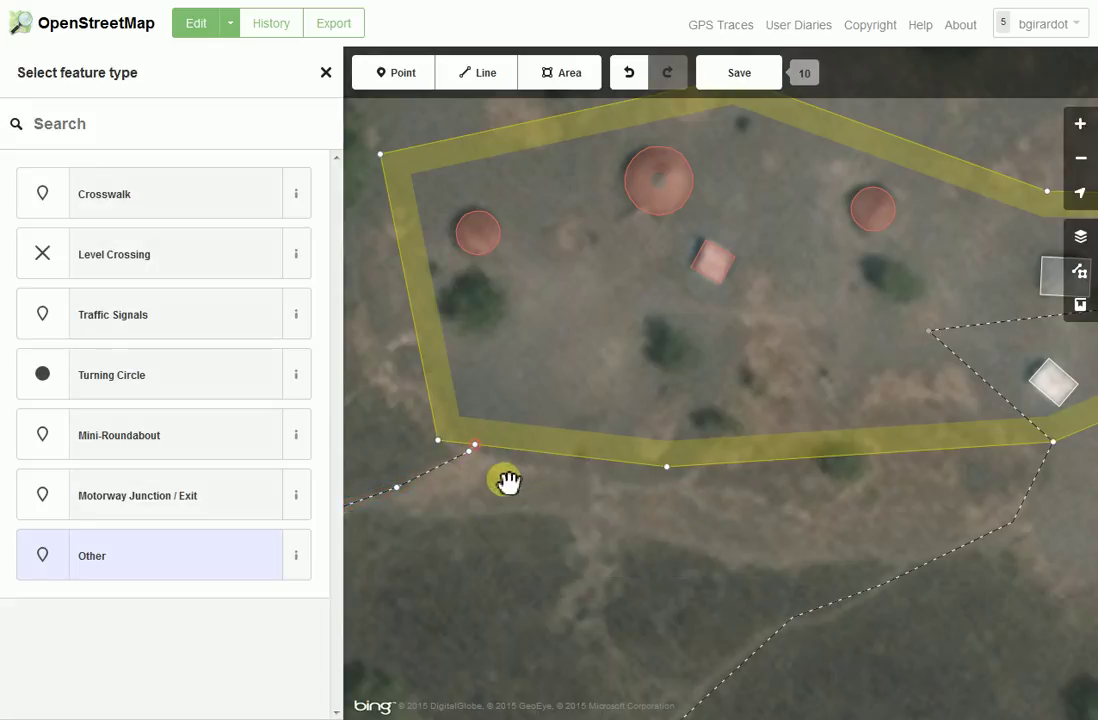
Continue the western path into the settlement with two nodes toward the small square building, ending it at the junction of the other two paths.
click(476, 450)
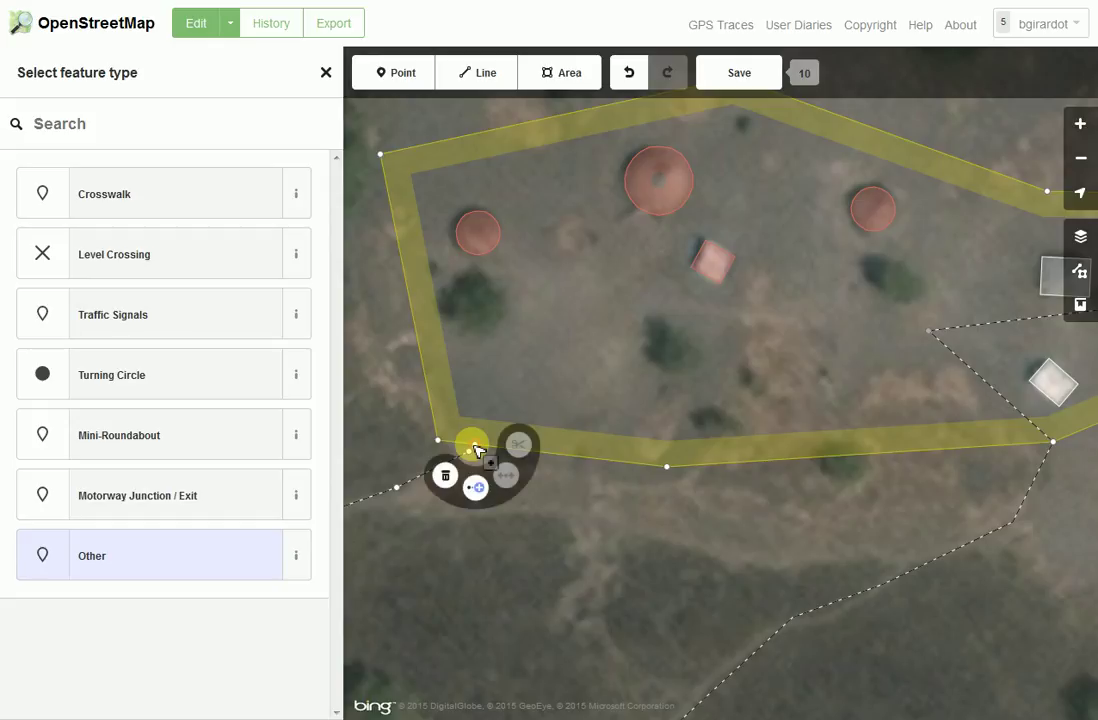
click(475, 490)
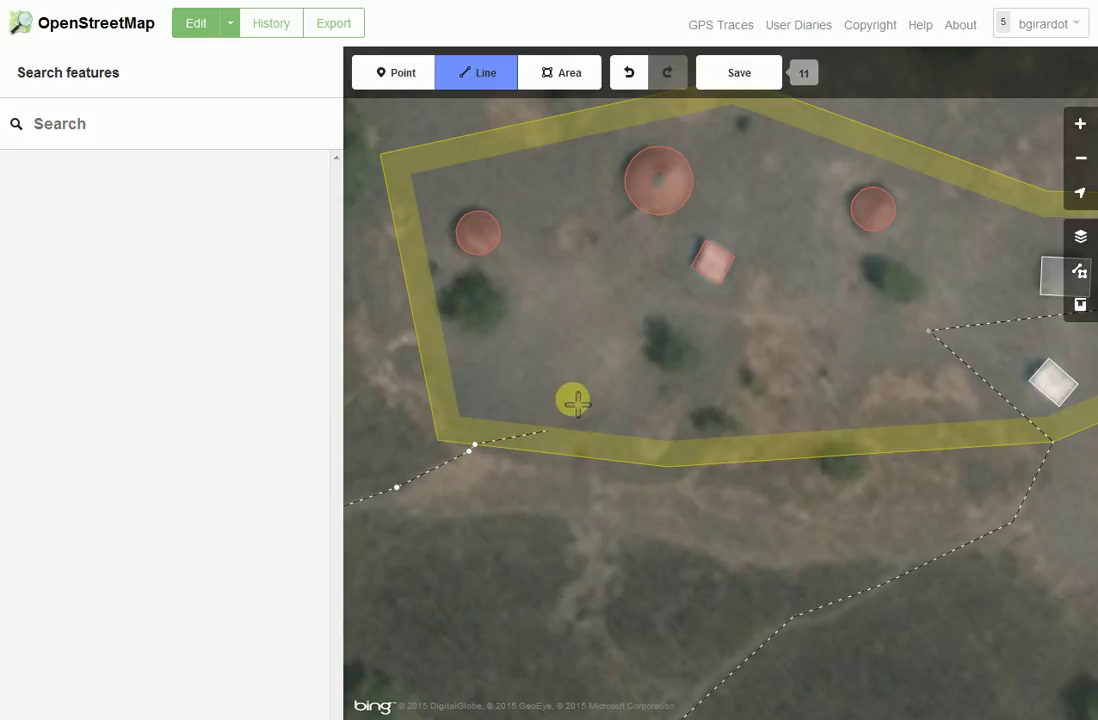
click(567, 369)
click(645, 293)
click(929, 331)
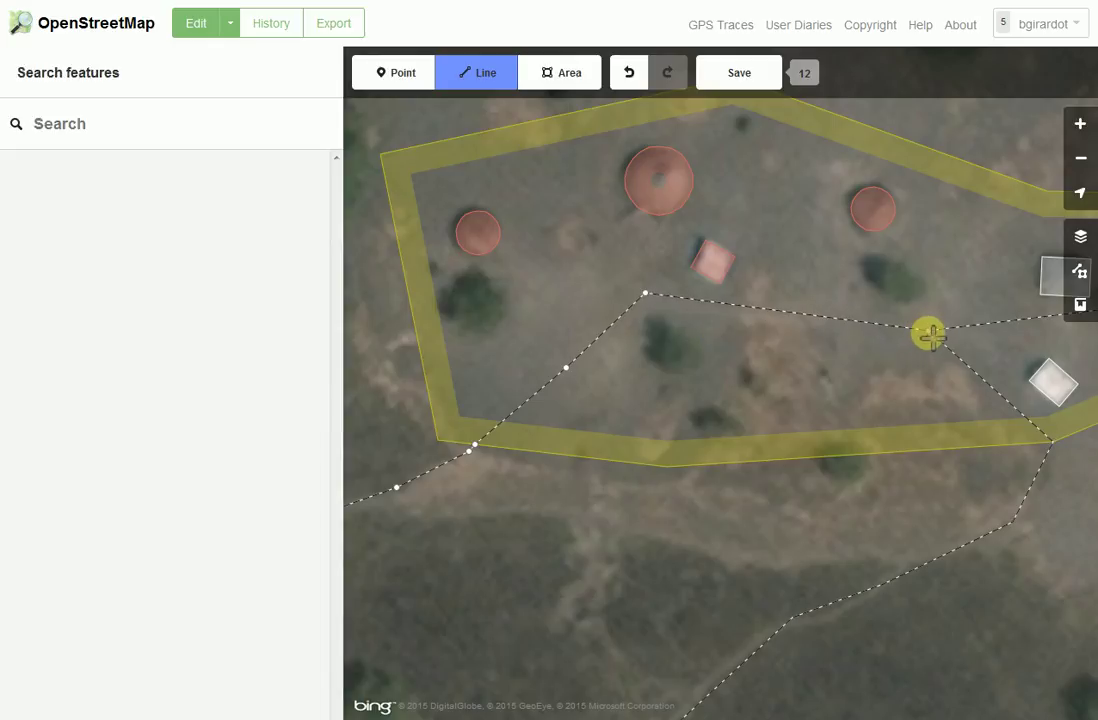
click(930, 335)
Examine the three paths entering the settlement and the junction where they meet.
scroll(945, 465, down, 3)
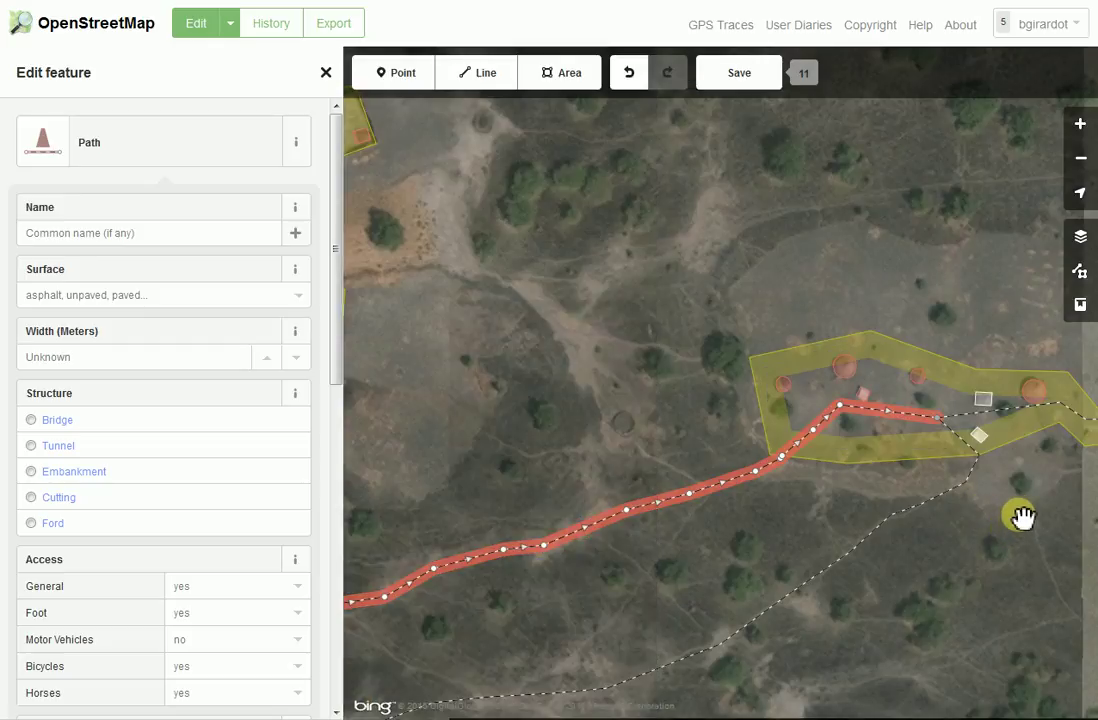
scroll(988, 524, down, 1)
drag(978, 520, 830, 560)
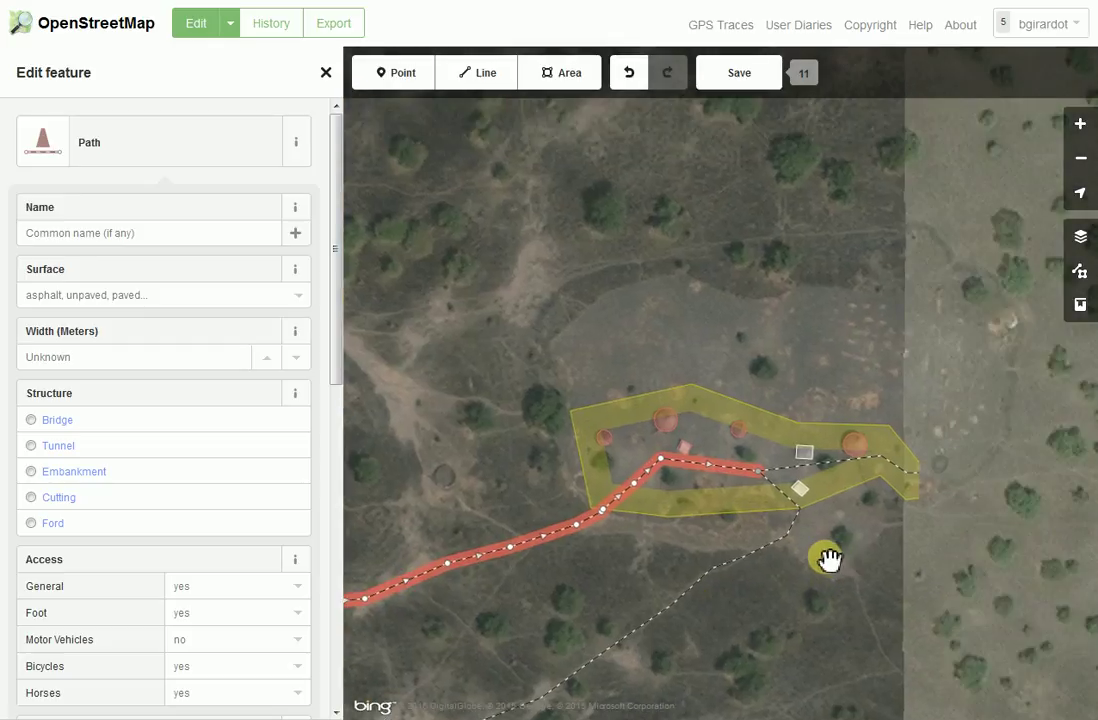
drag(811, 517, 797, 511)
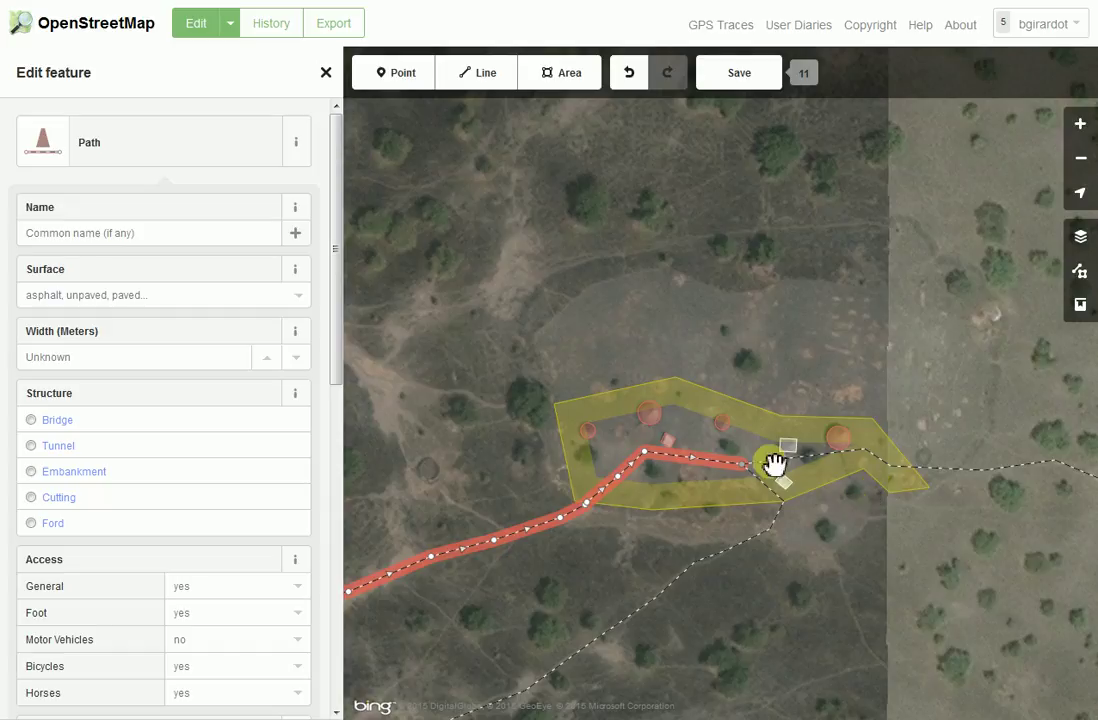
drag(736, 474, 756, 471)
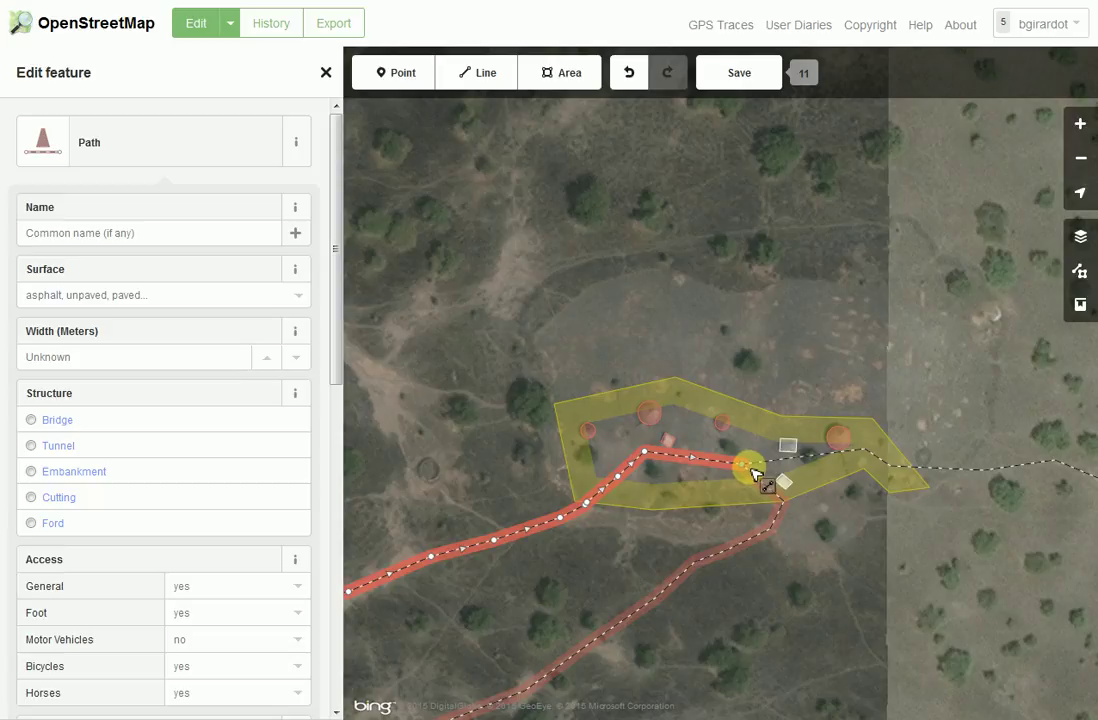
drag(753, 473, 753, 473)
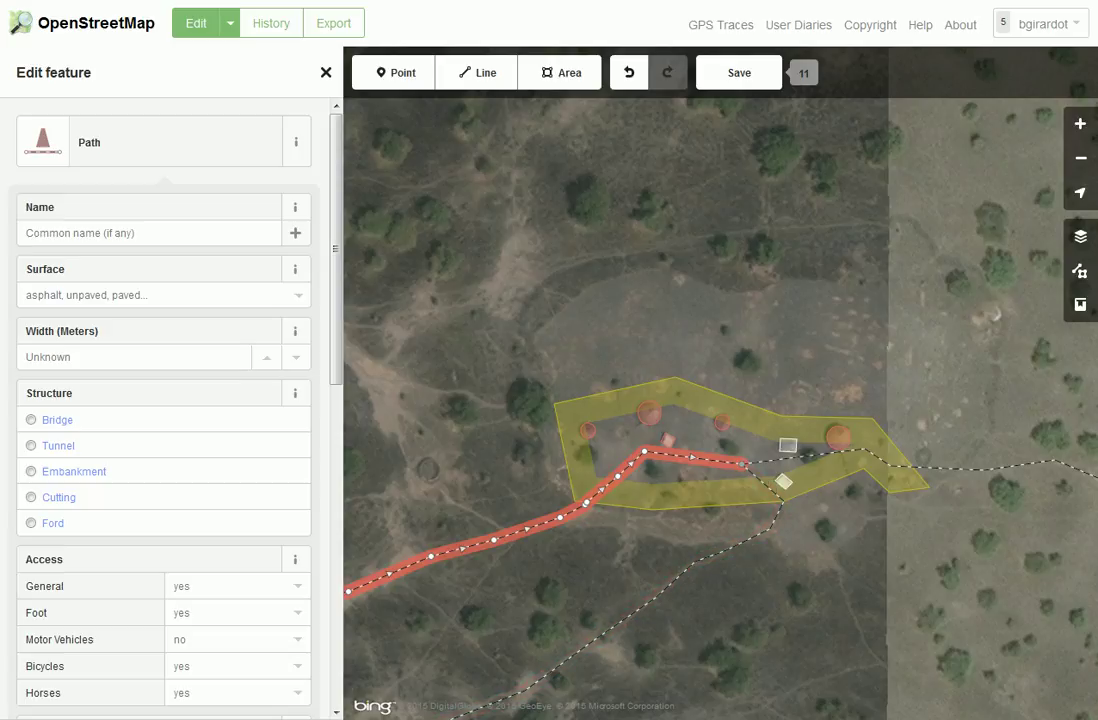